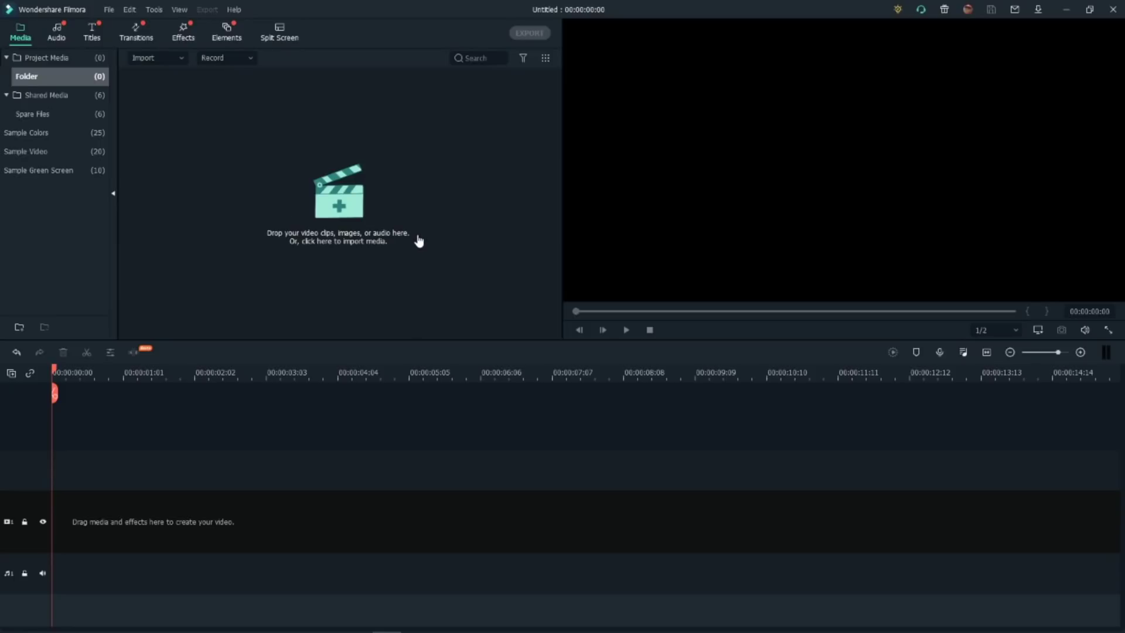
Place the 04-23-2021 masking example clip on the video track and play it from the start.
left_click(109, 10)
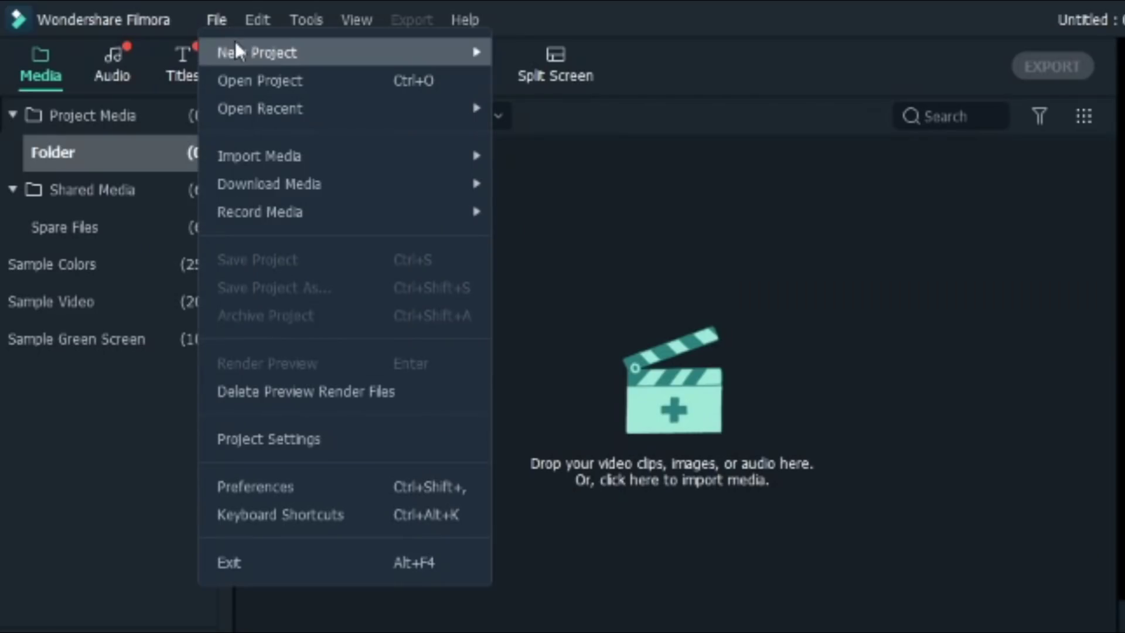
mouse_move(272, 161)
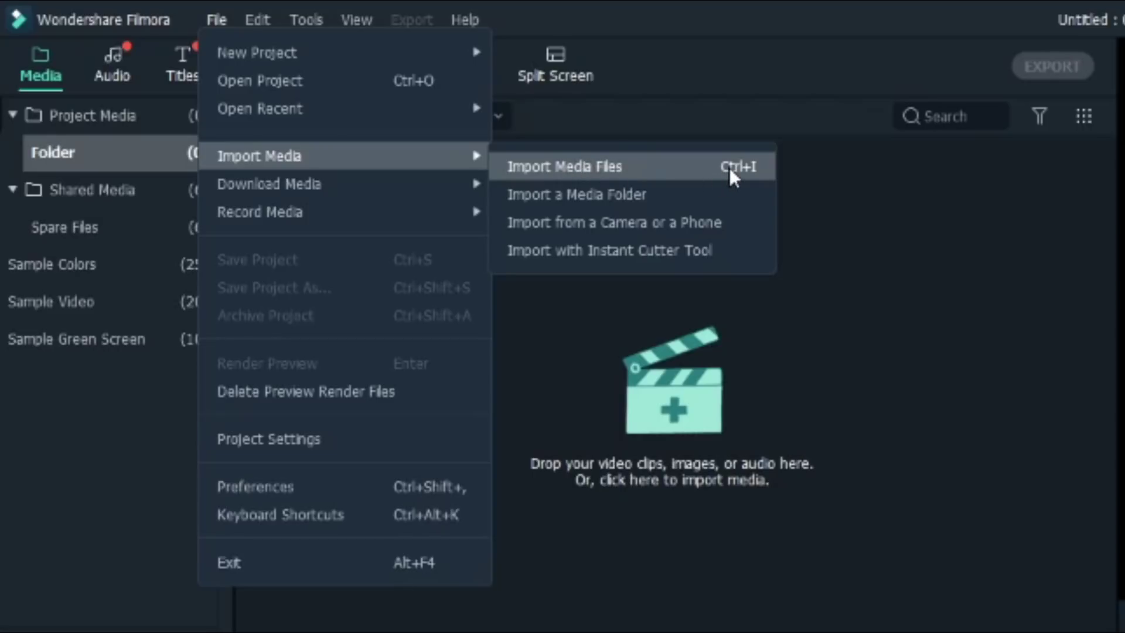
left_click(715, 31)
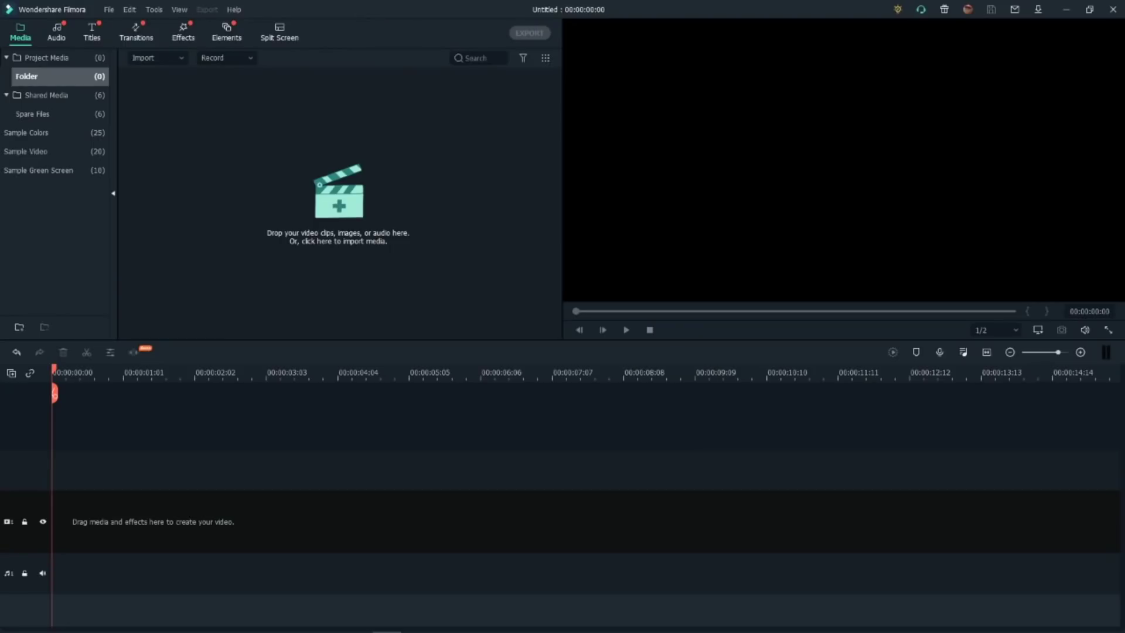
left_click_drag(135, 404, 117, 531)
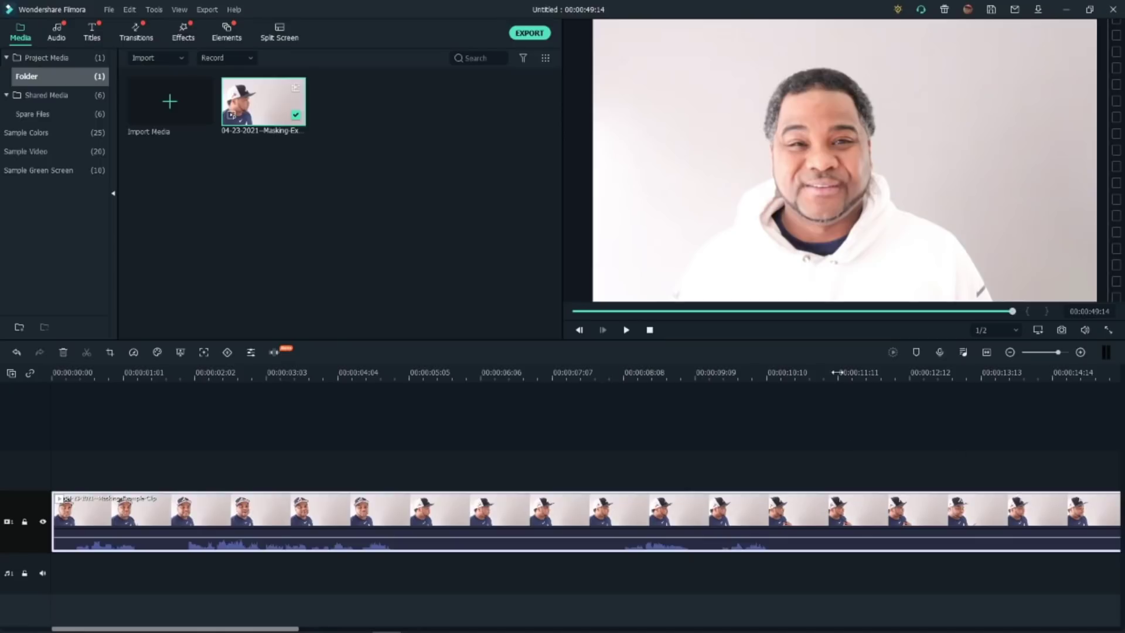
left_click(650, 330)
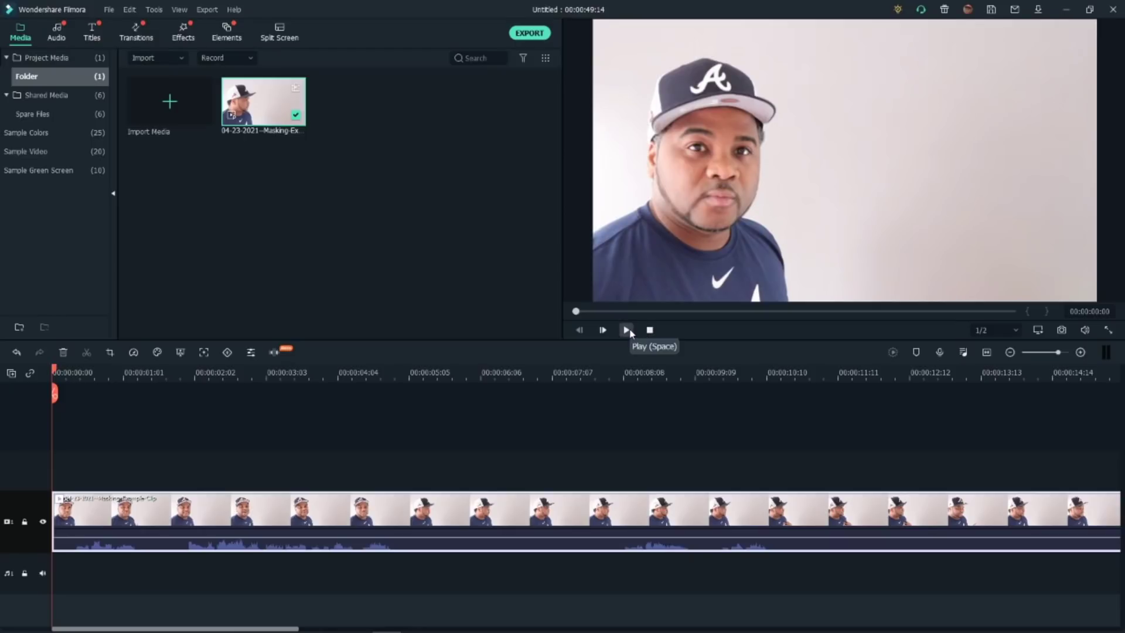
left_click(628, 330)
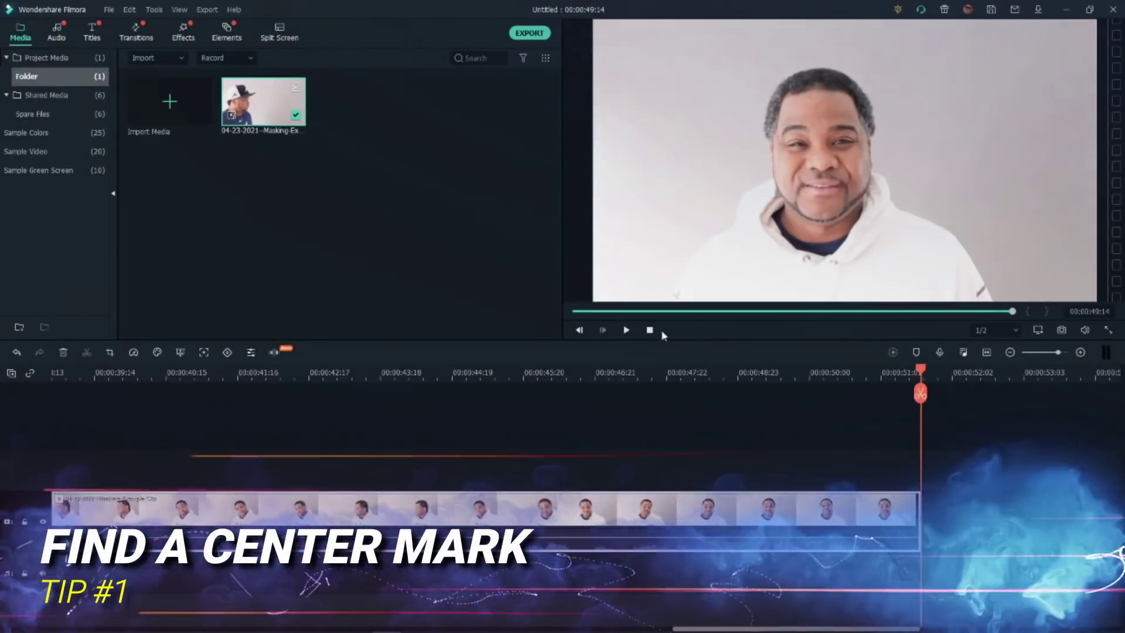
left_click(649, 330)
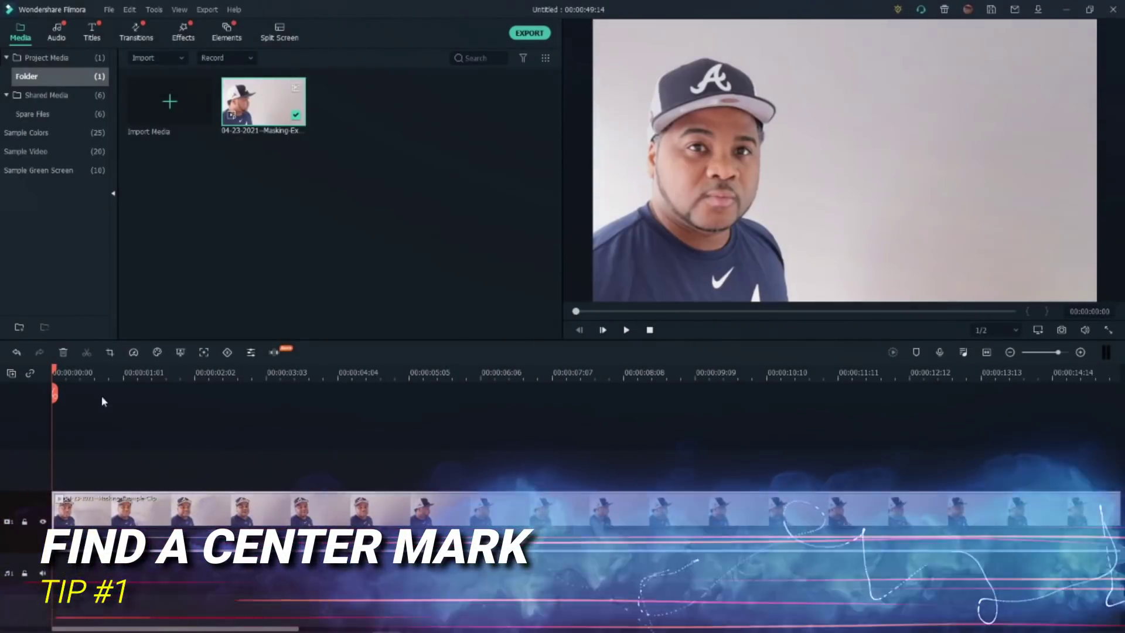
left_click(79, 373)
left_click(406, 411)
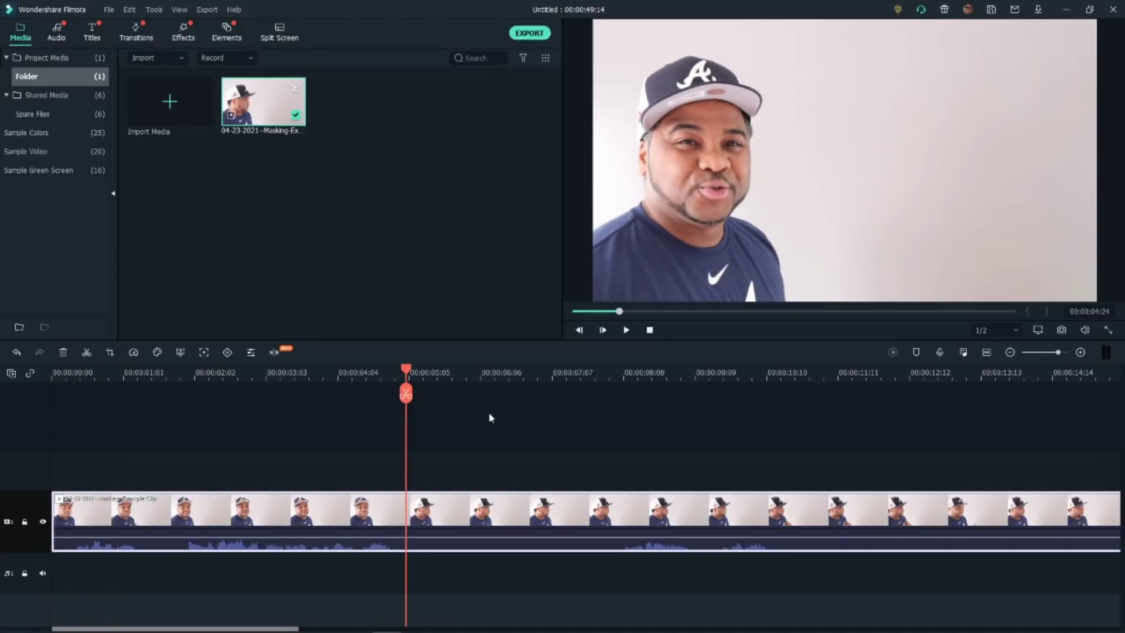
left_click(795, 425)
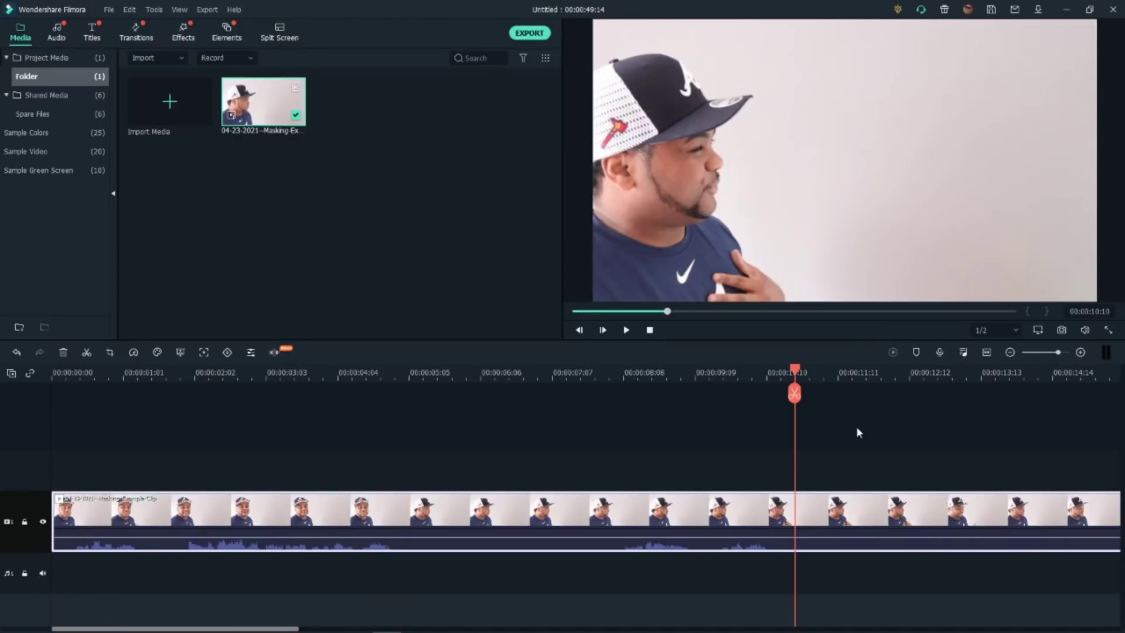
left_click(1010, 353)
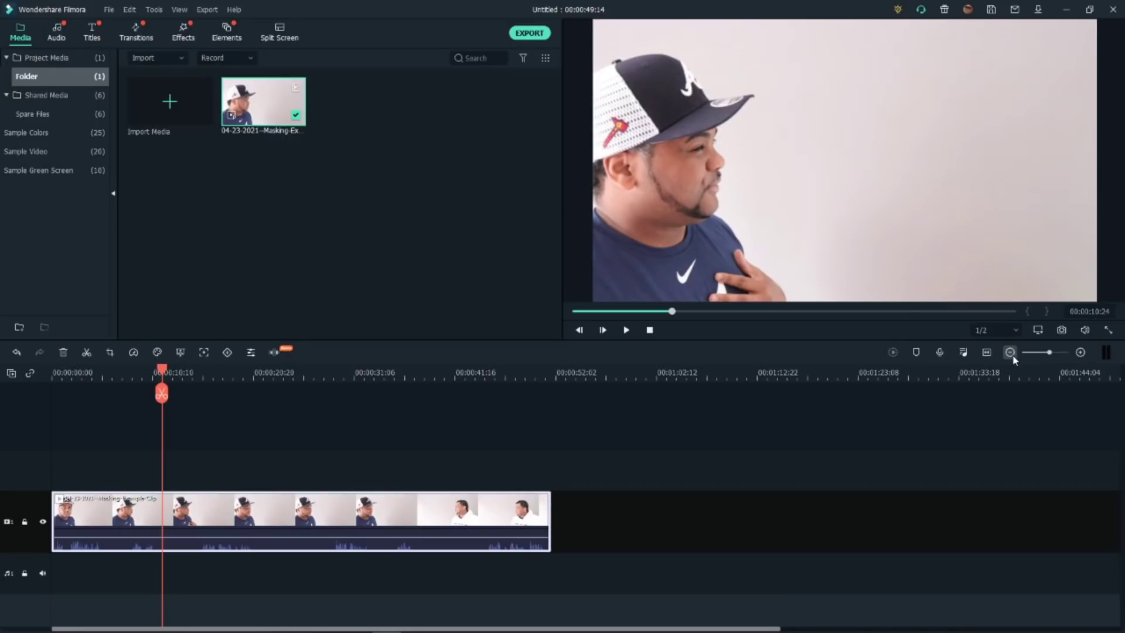
left_click(427, 372)
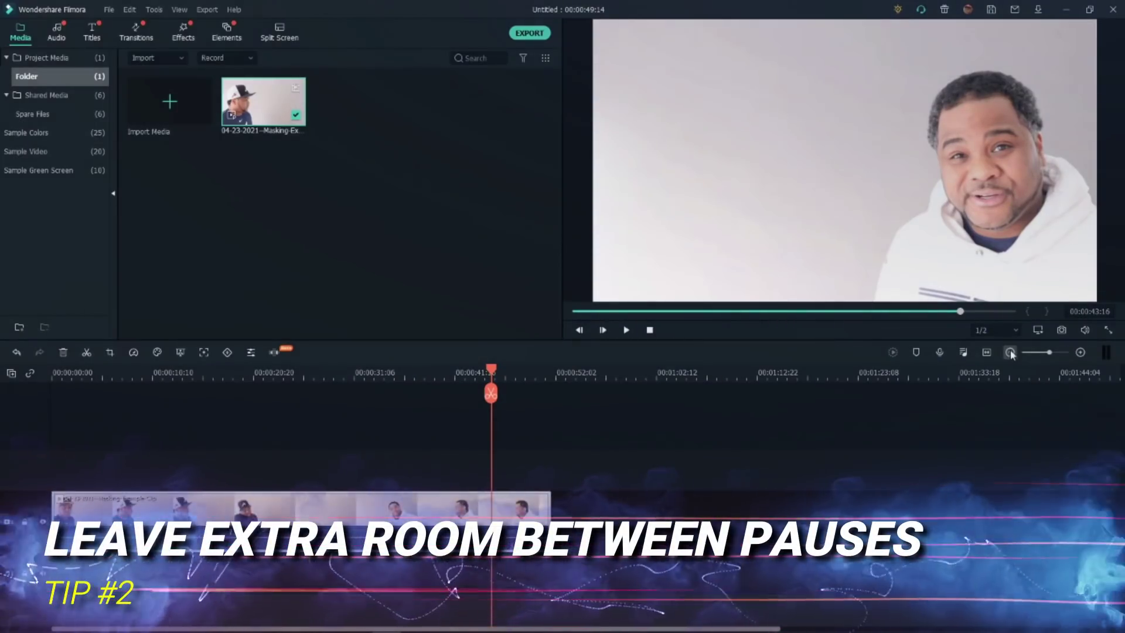
left_click(1011, 352)
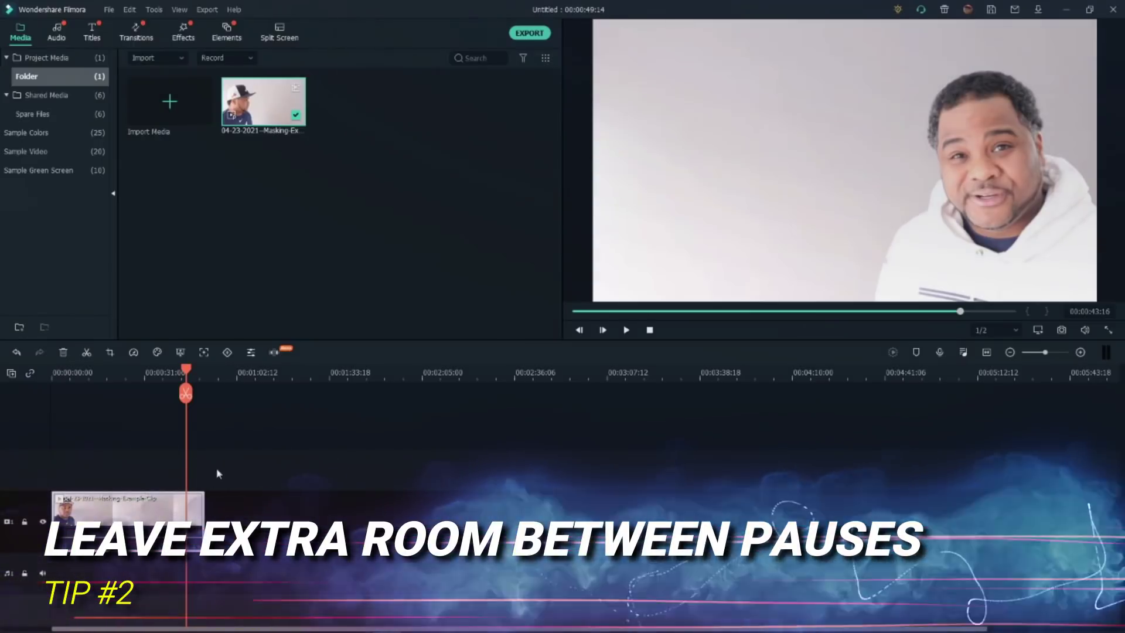
left_click(143, 373)
left_click(141, 373)
left_click(125, 371)
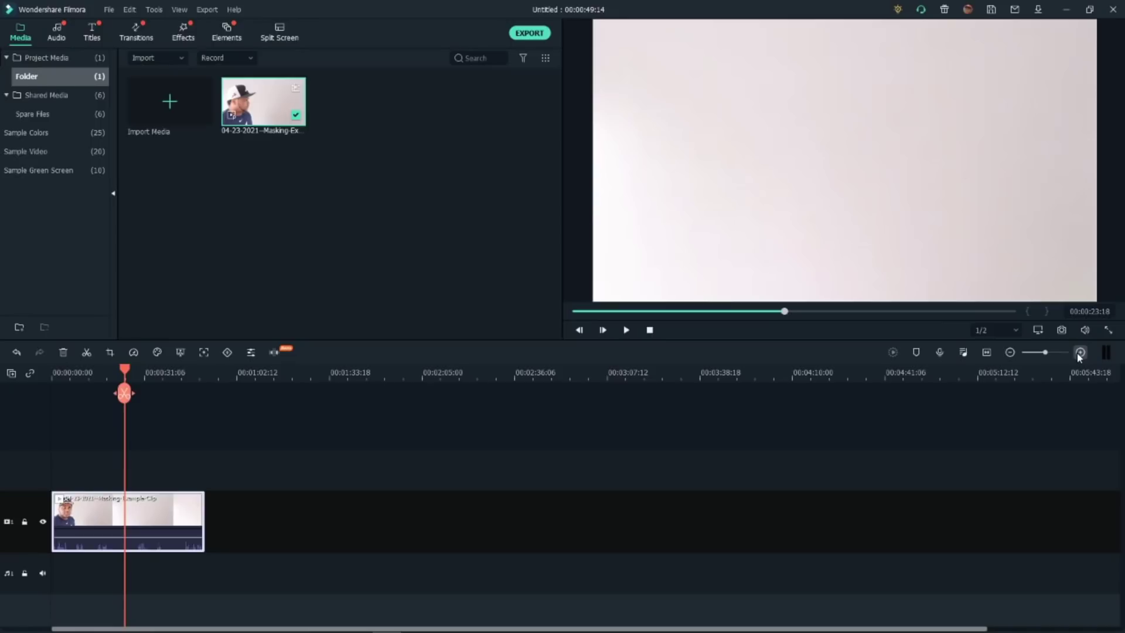
left_click(1080, 352)
left_click(1080, 352)
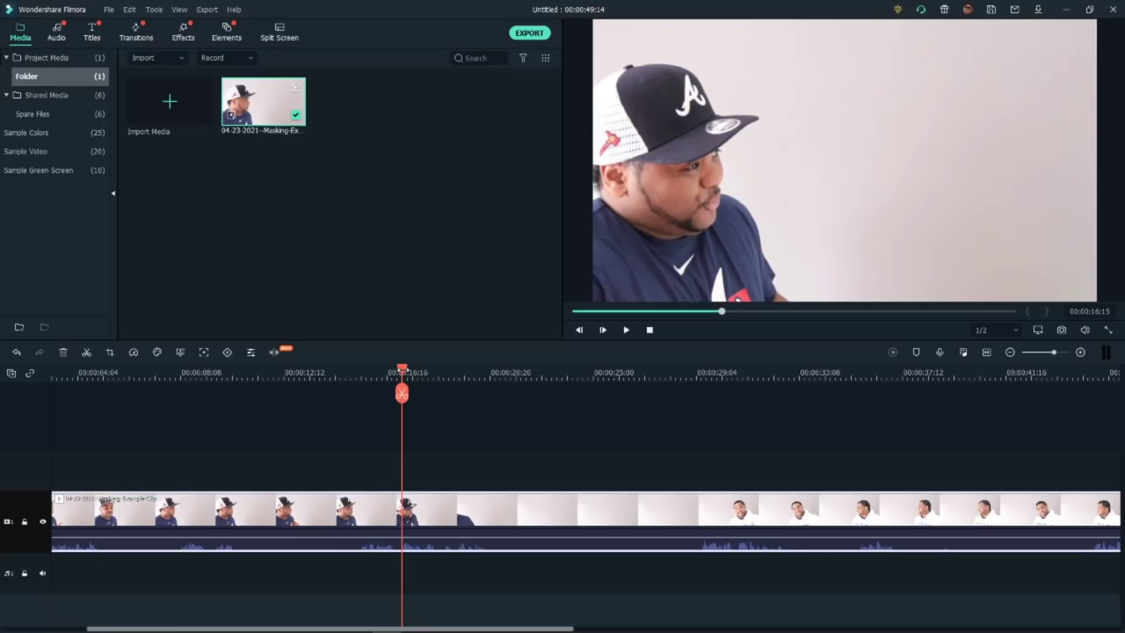
Split the clip at 00:00:20:15, where the first take ends.
left_click(649, 330)
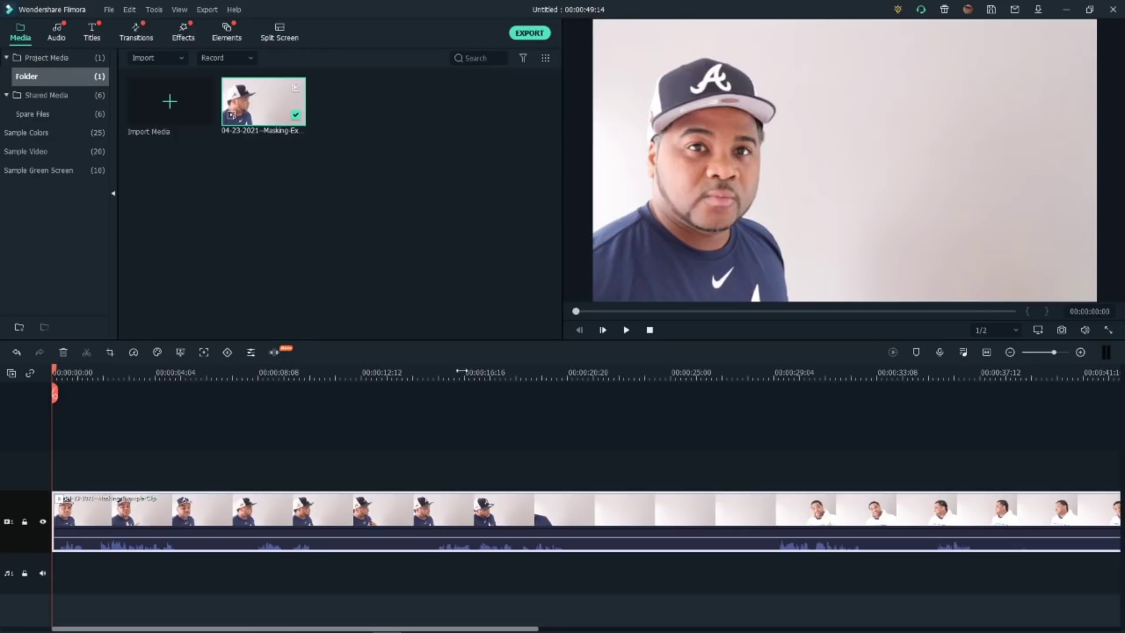
left_click(515, 372)
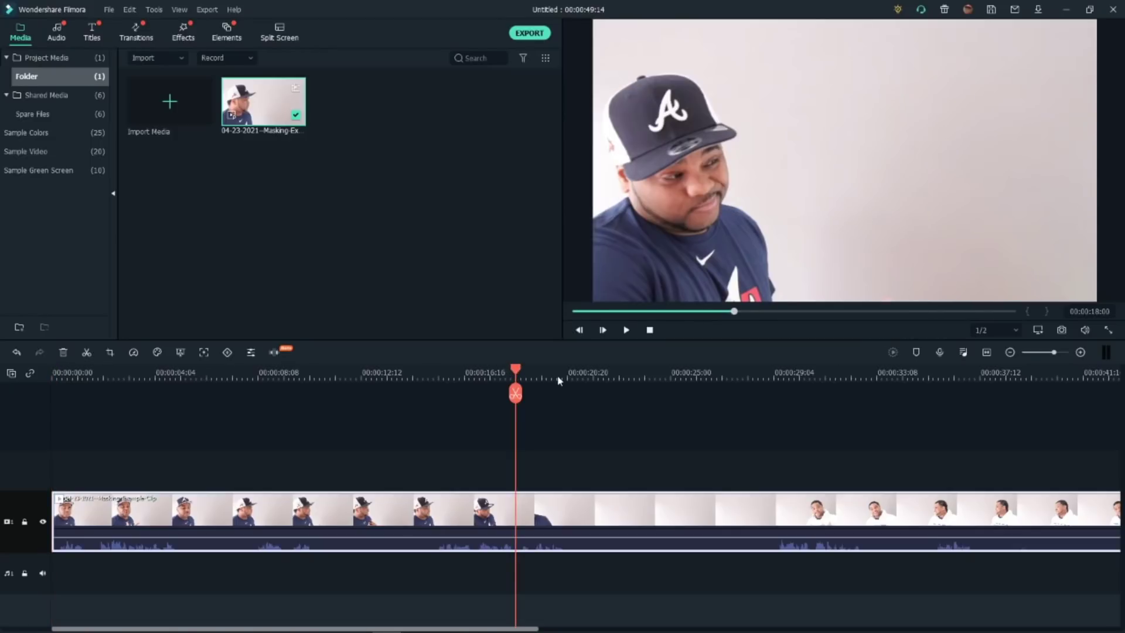
left_click_drag(558, 378, 573, 375)
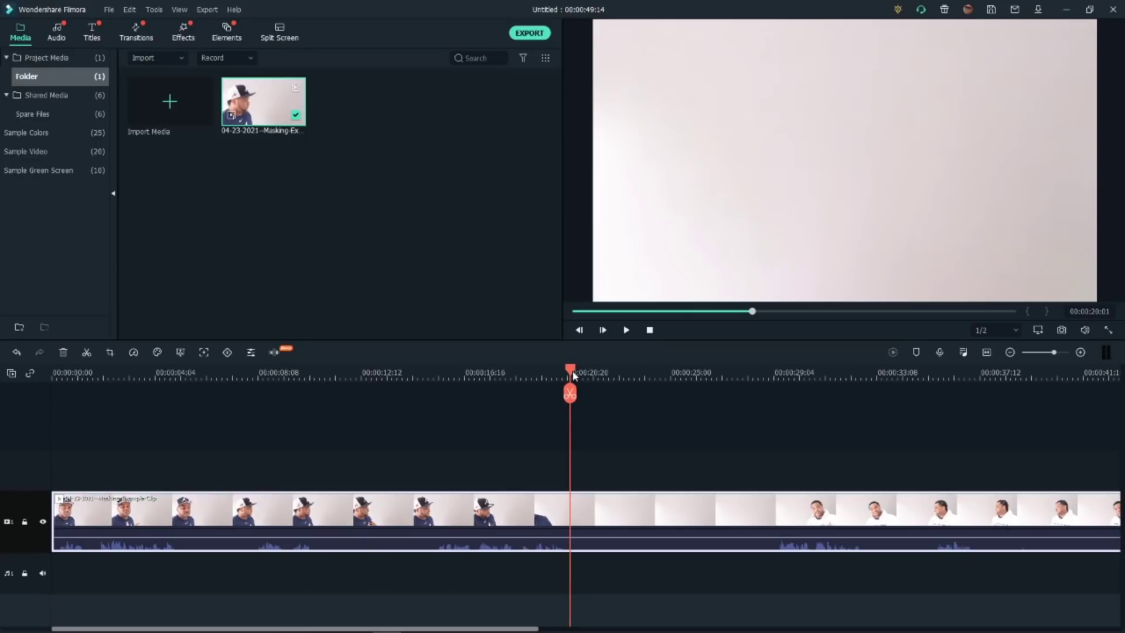
left_click_drag(573, 375, 582, 375)
left_click(584, 395)
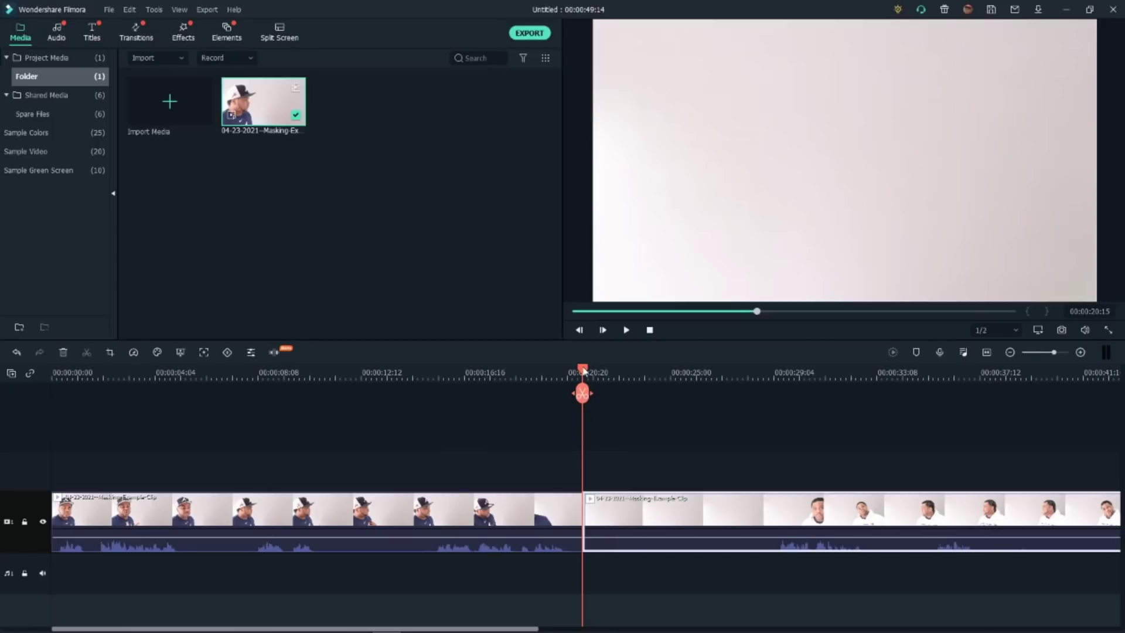
Split again at 00:00:27:02 and delete the empty middle piece, closing the gap.
left_click_drag(583, 396, 753, 400)
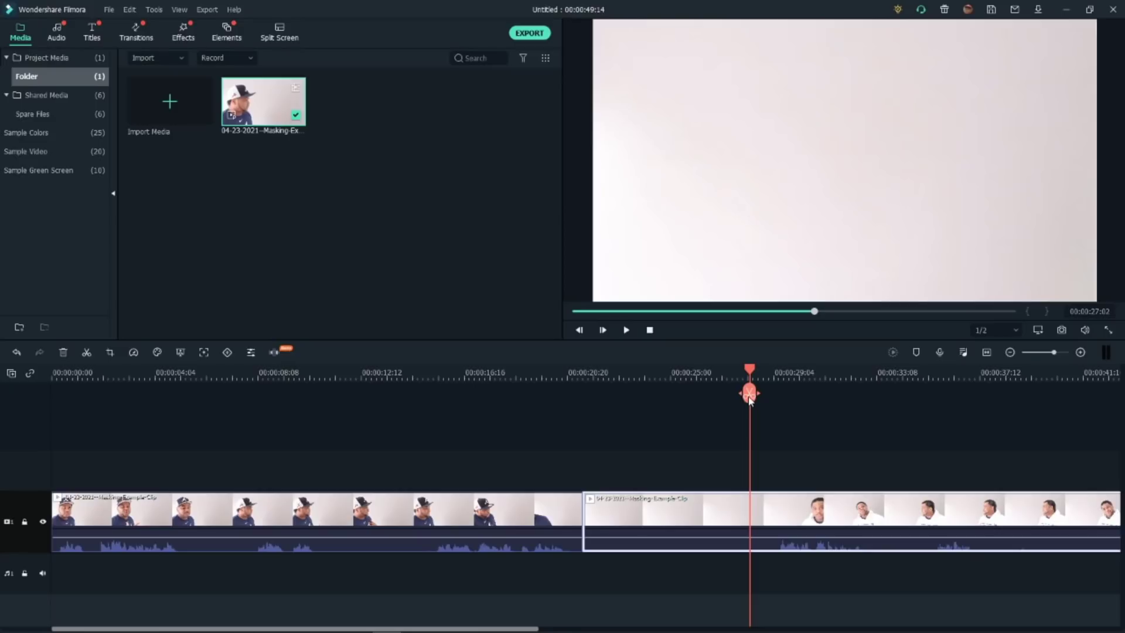
left_click(750, 397)
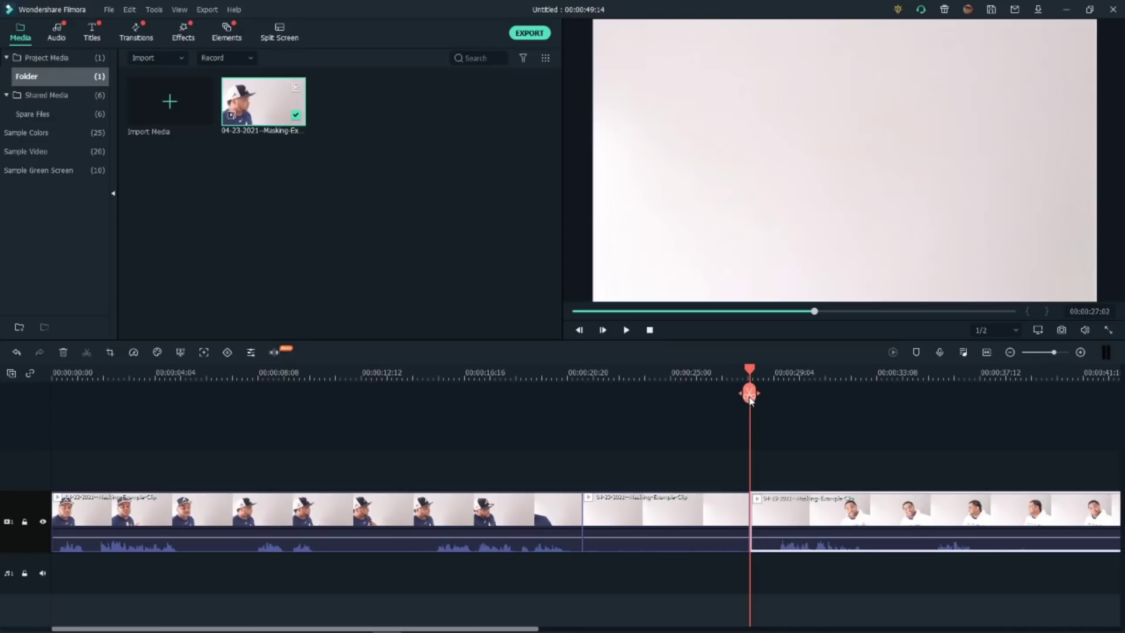
left_click(655, 512)
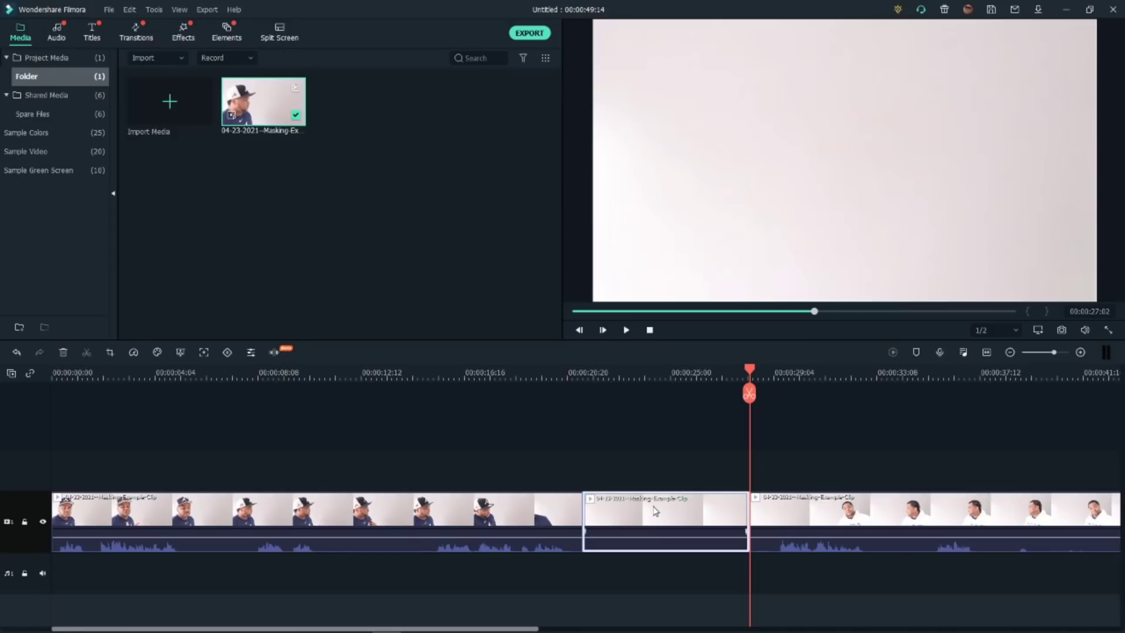
right_click(655, 512)
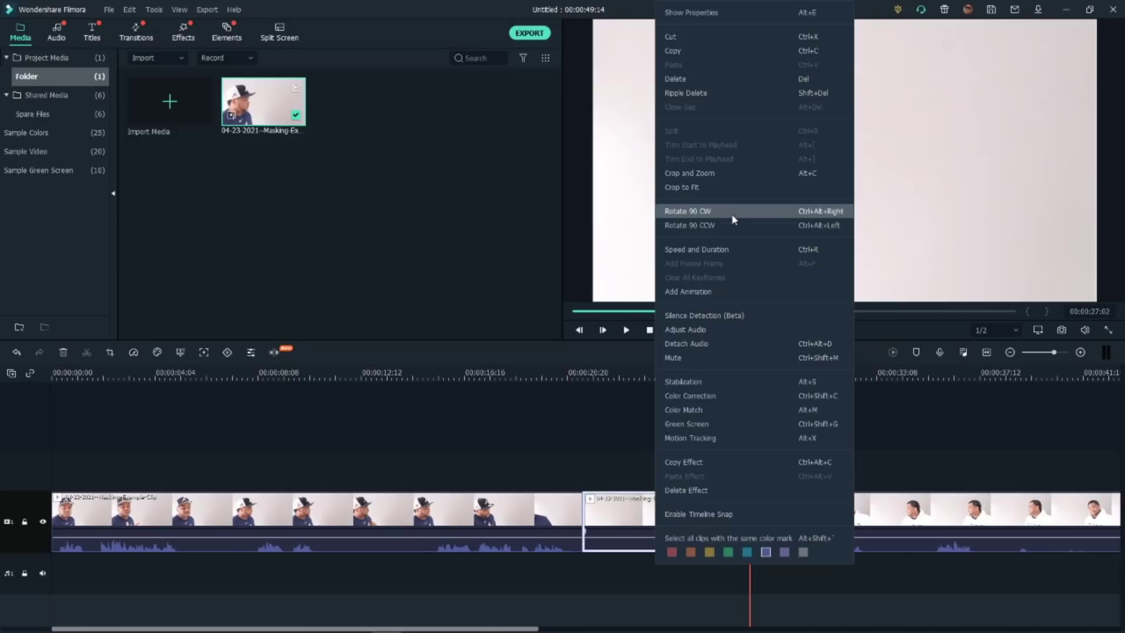
left_click(749, 81)
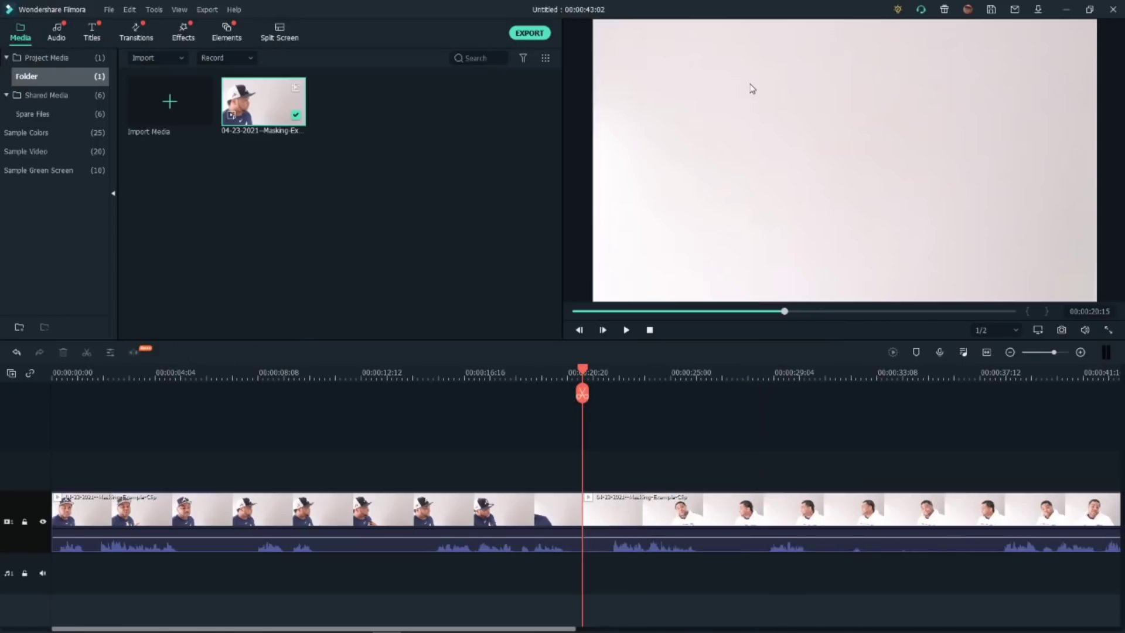
Move the white-hoodie take onto the second video track, starting near 4 seconds.
left_click(736, 509)
left_click_drag(735, 504, 351, 477)
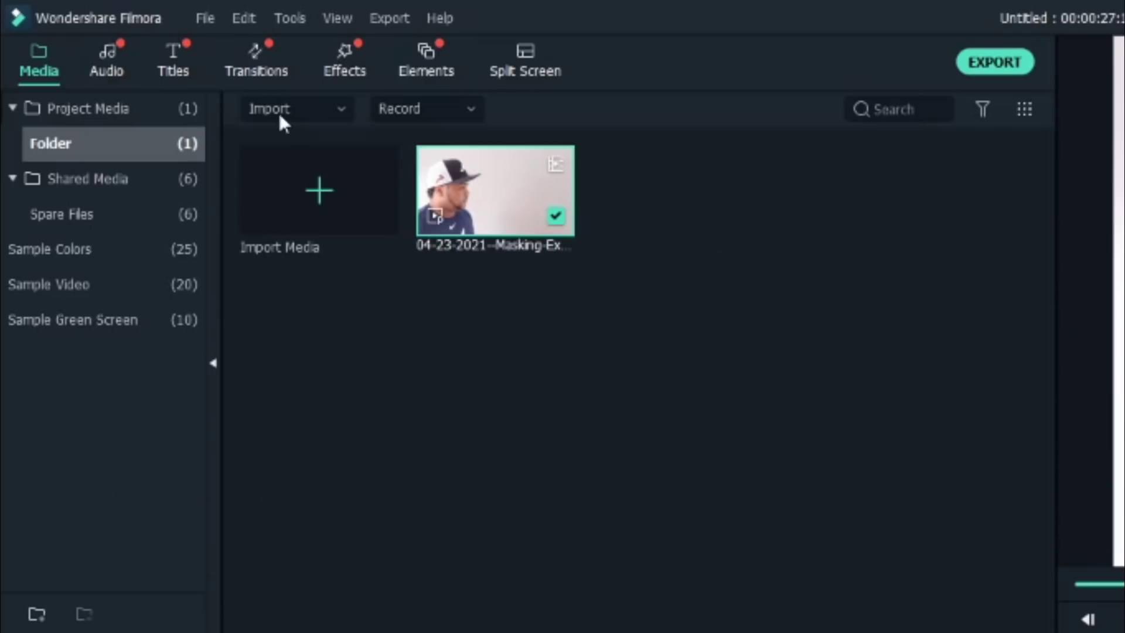
Drag Image Mask from Effects > Included > Utility onto the upper white-hoodie clip.
left_click(339, 73)
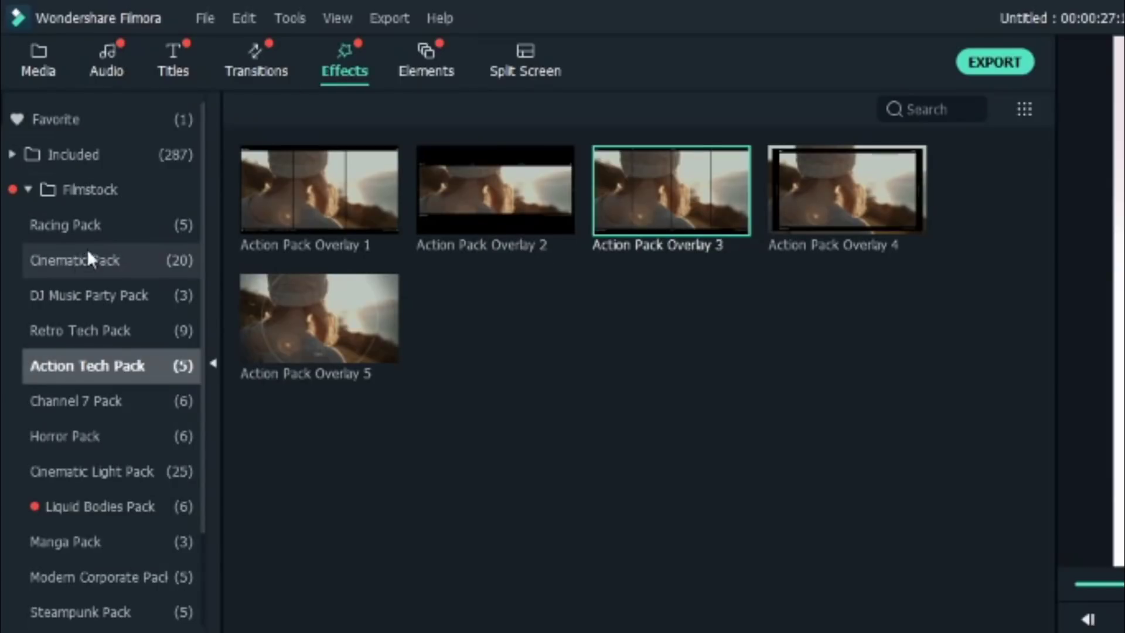
left_click(13, 156)
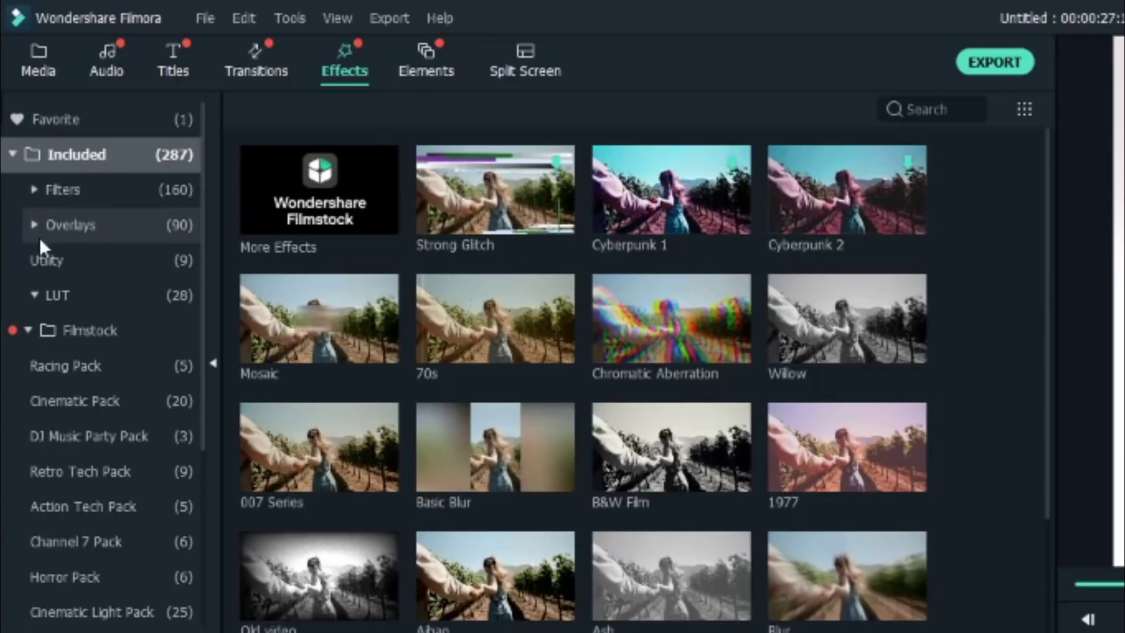
left_click(50, 263)
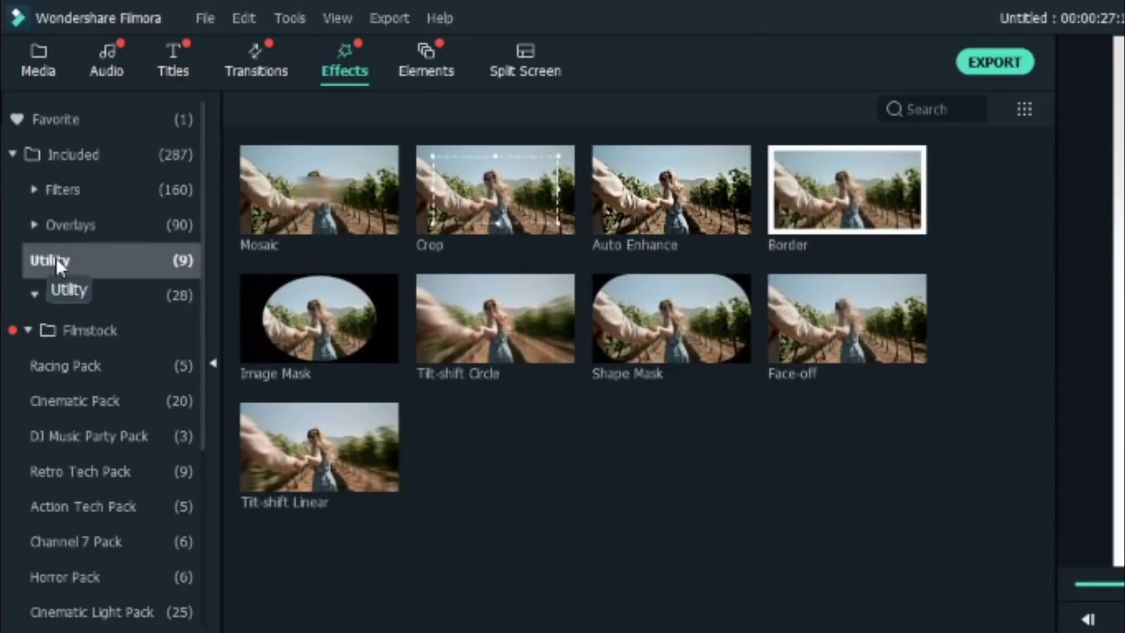
mouse_move(276, 311)
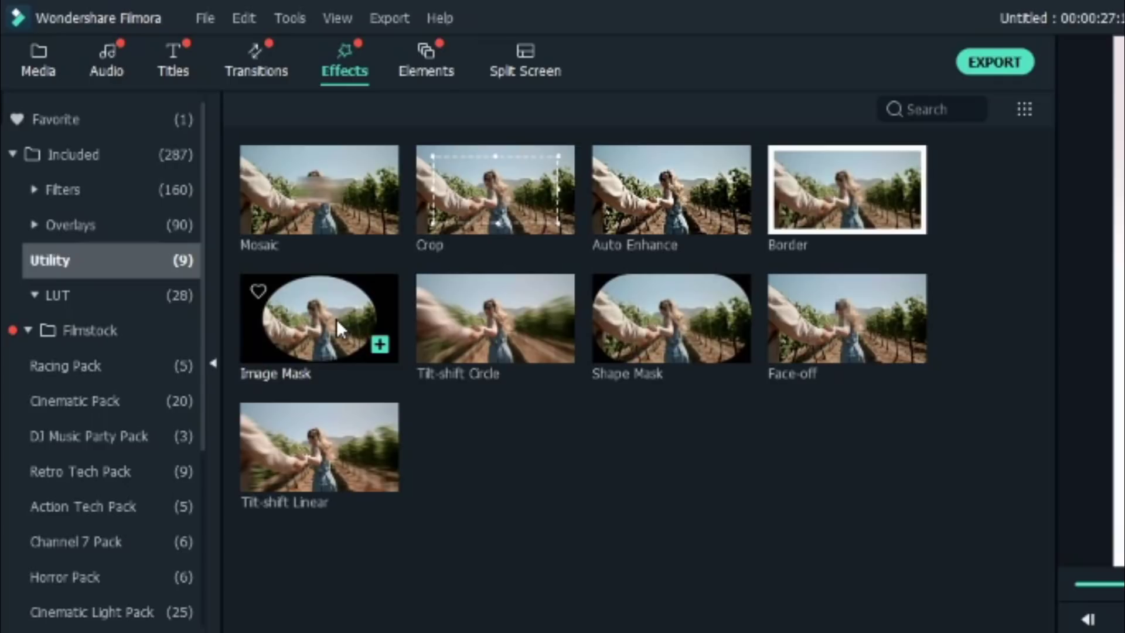
left_click_drag(336, 319, 464, 632)
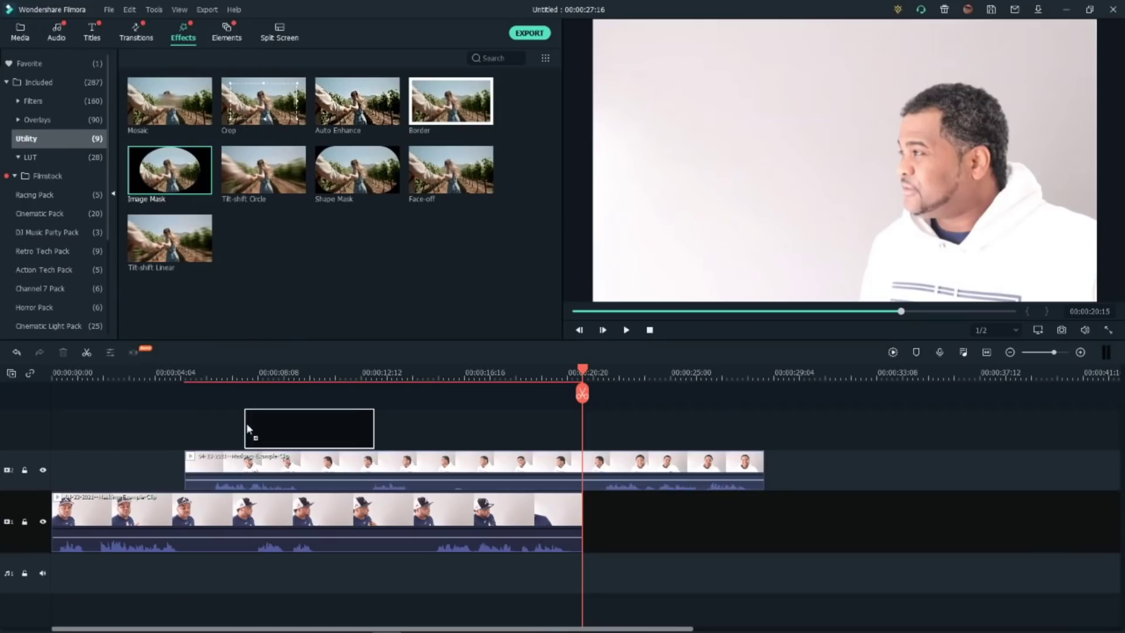
left_click_drag(247, 425, 239, 455)
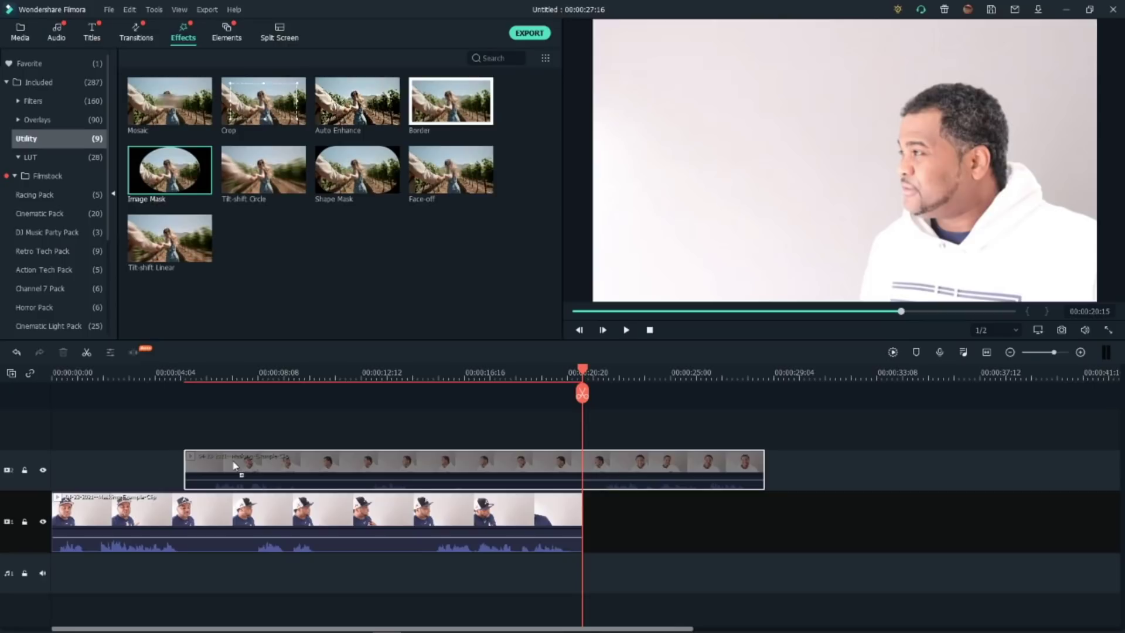
Drop Image Mask onto the upper clip and move the playhead back to about 7 seconds.
left_click_drag(234, 466, 236, 465)
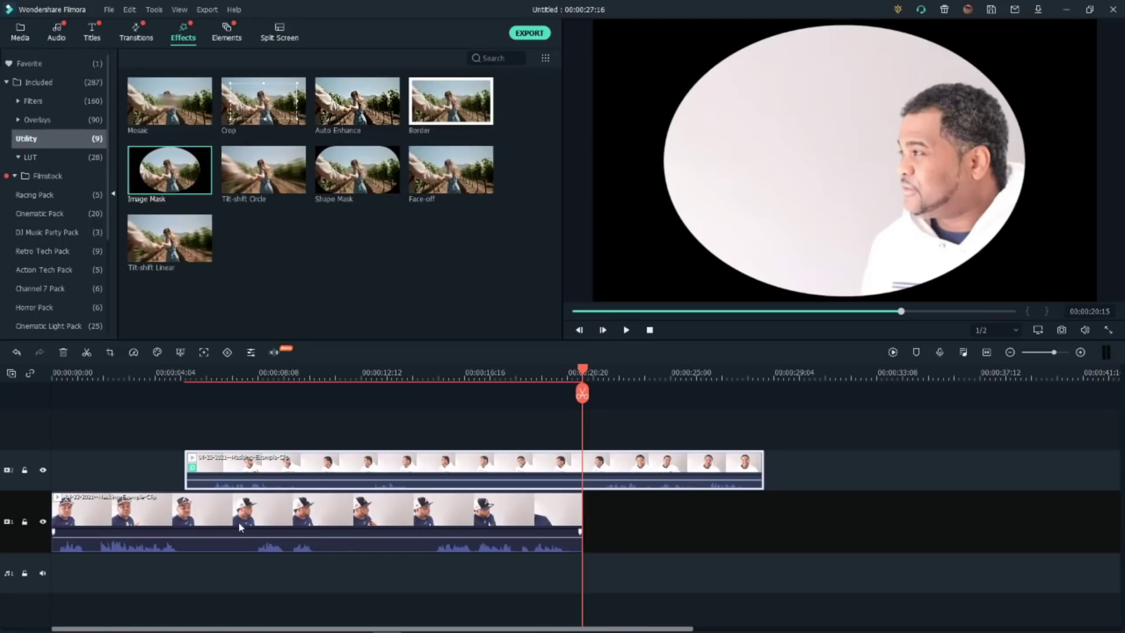
left_click(242, 377)
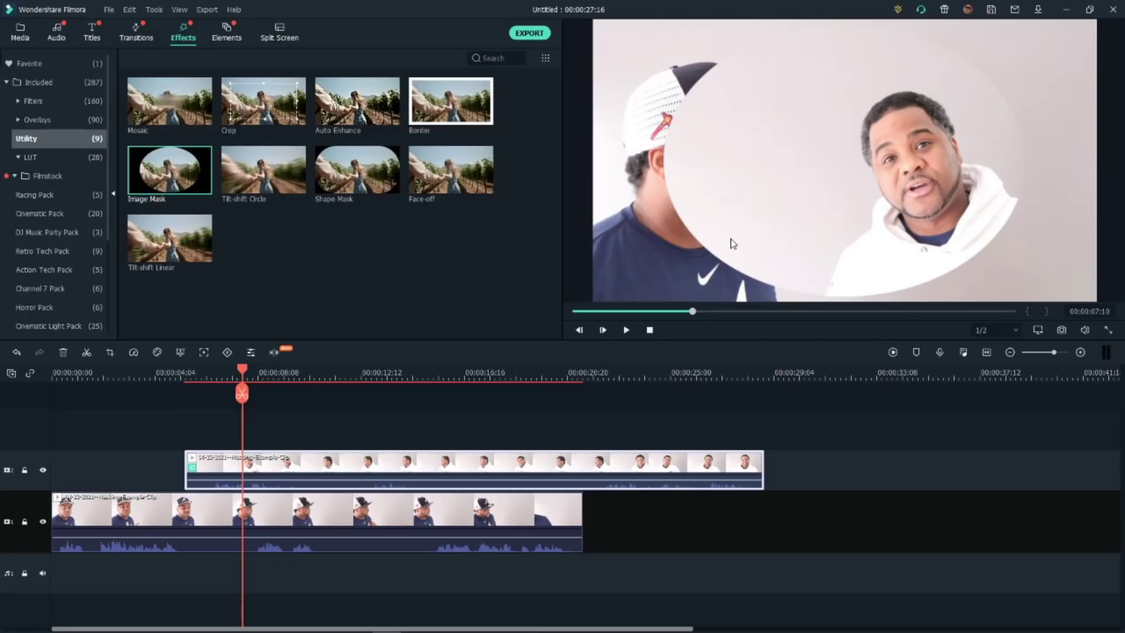
Open the upper clip's video settings and re-enable the Image Mask to show its shapes.
double_click(265, 468)
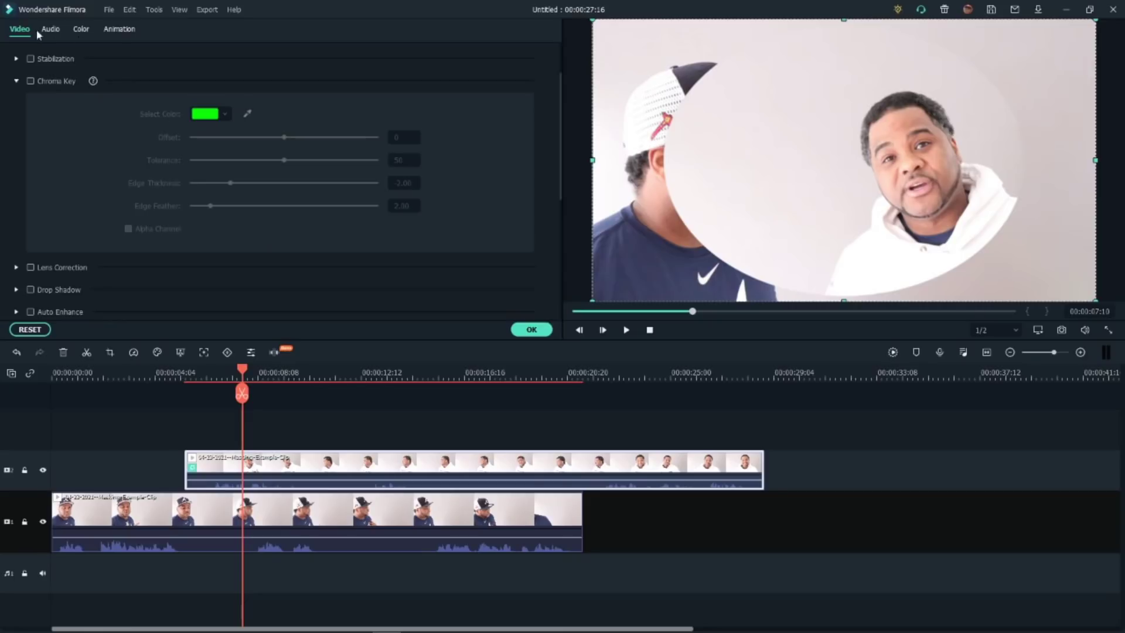
left_click(16, 82)
left_click(31, 170)
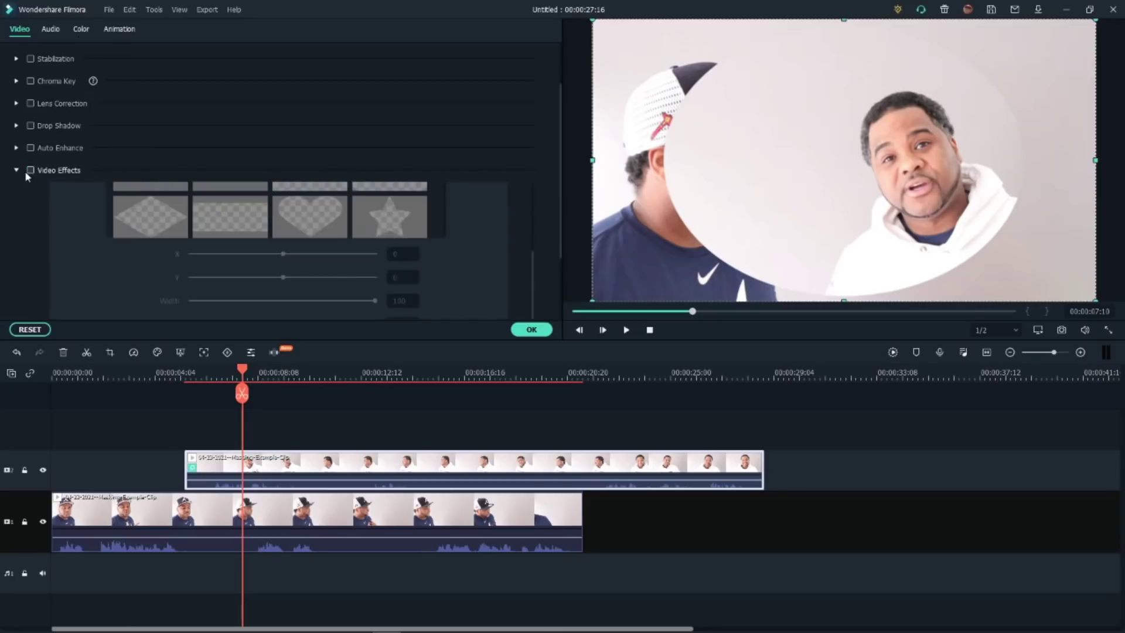
left_click(18, 170)
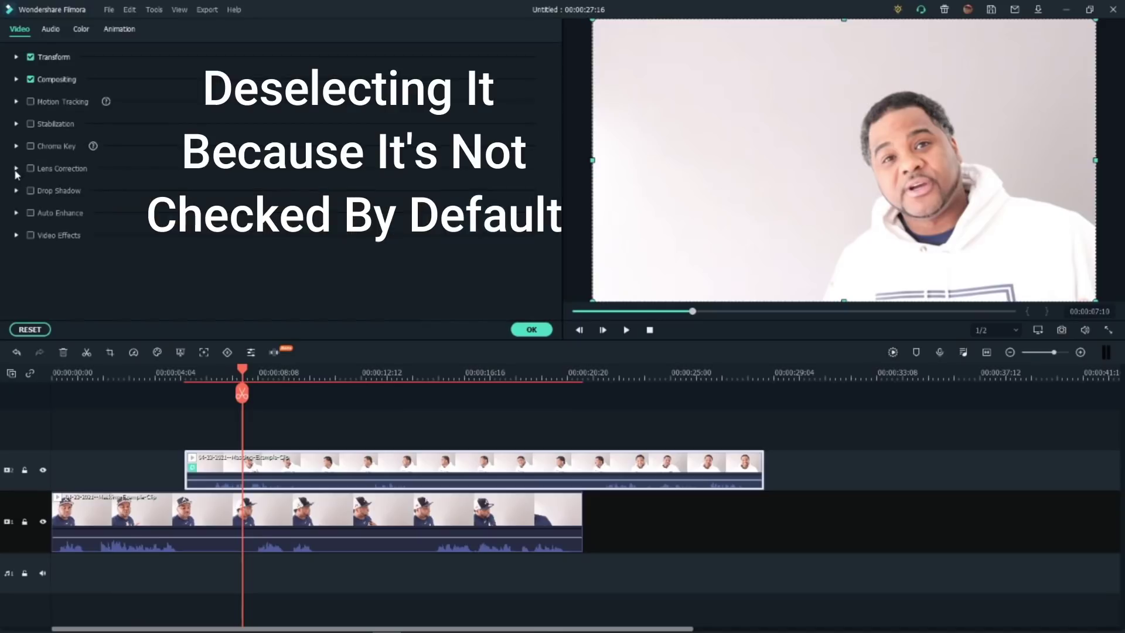
left_click(31, 235)
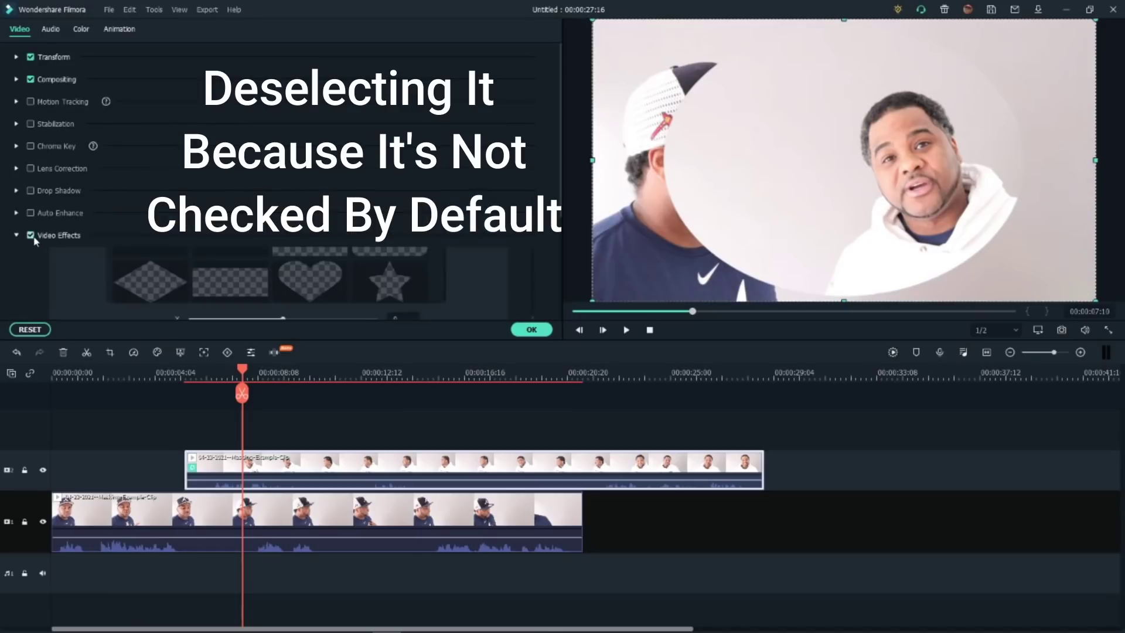
Choose the rectangle mask shape, check Invert Mask, and set X to -337.
scroll(129, 262, "down", 2)
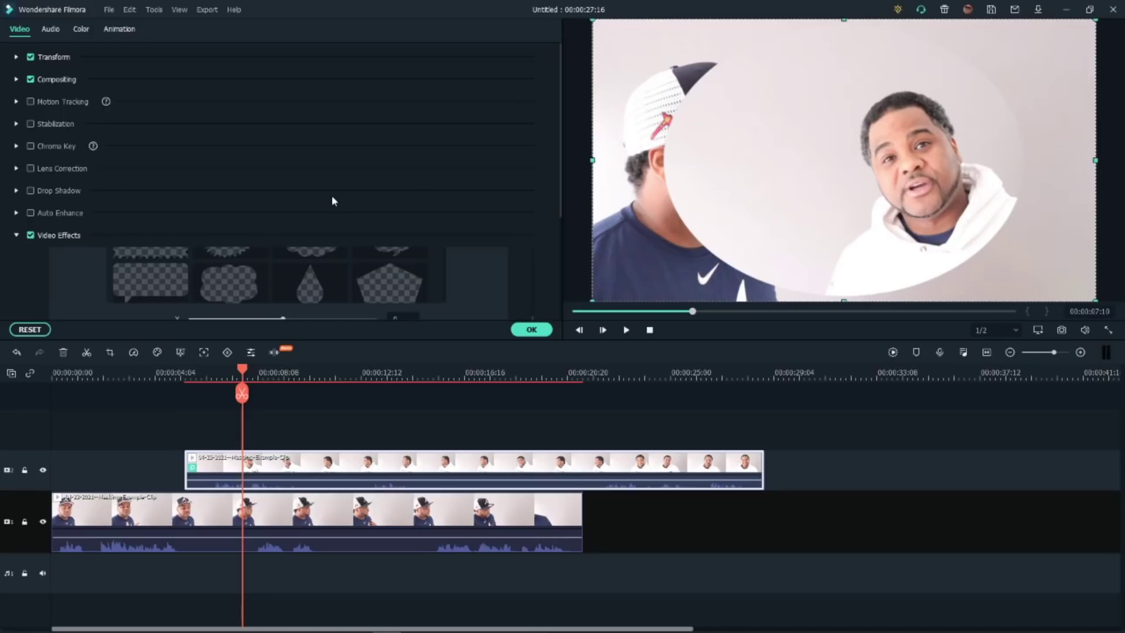
scroll(417, 221, "down", 3)
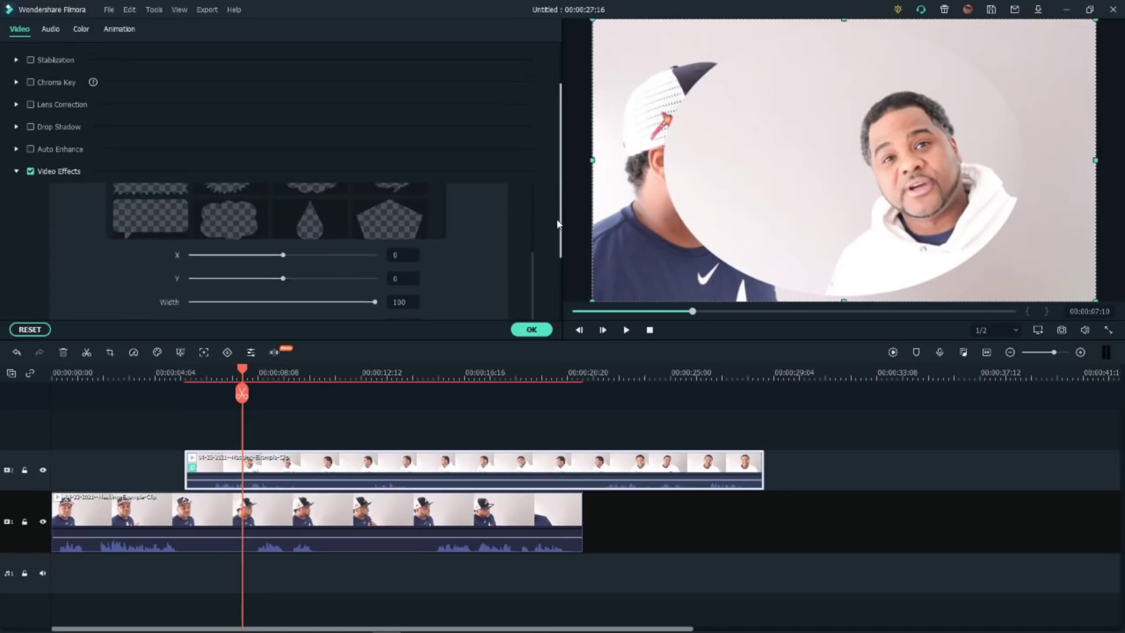
scroll(283, 218, "up", 2)
scroll(284, 219, "down", 2)
scroll(155, 193, "down", 2)
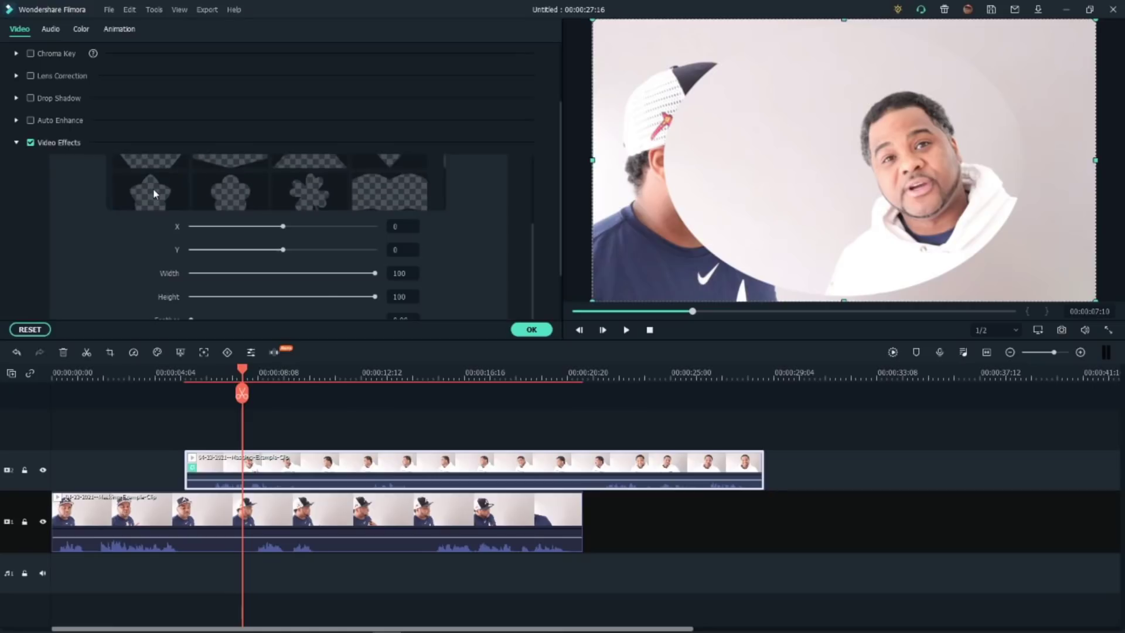
scroll(155, 193, "down", 4)
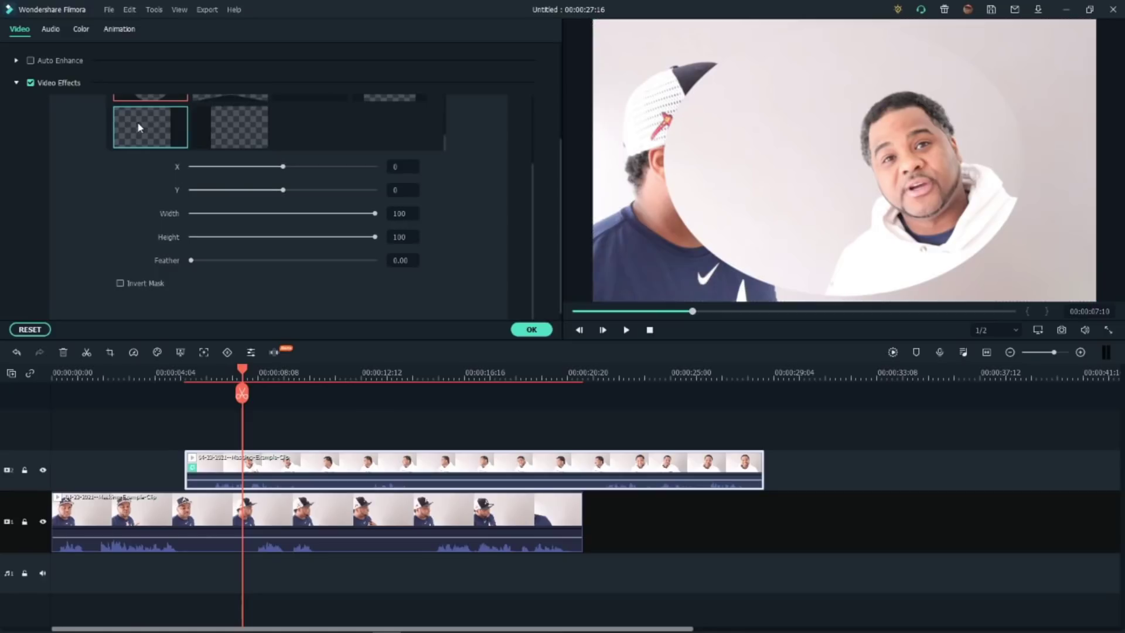
left_click(140, 128)
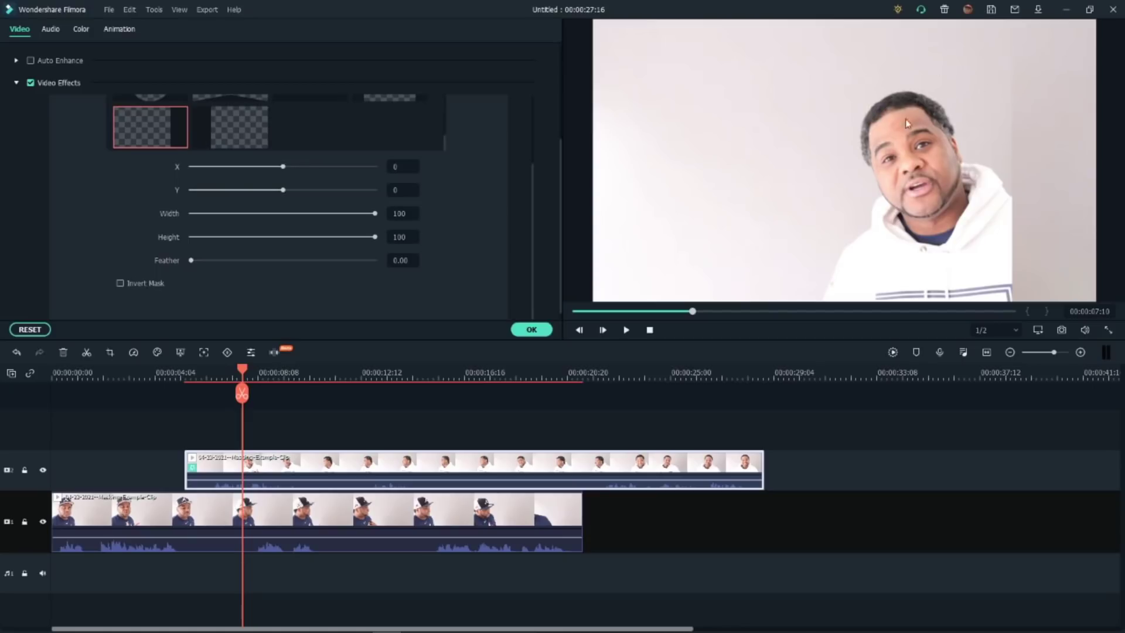
left_click(121, 283)
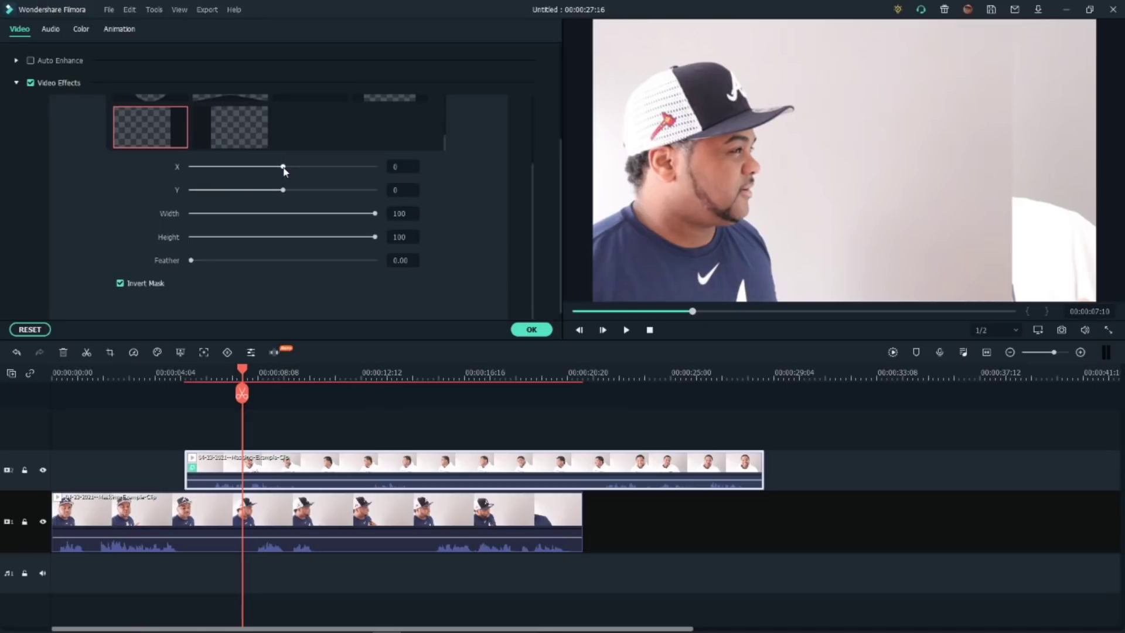
left_click_drag(285, 170, 253, 172)
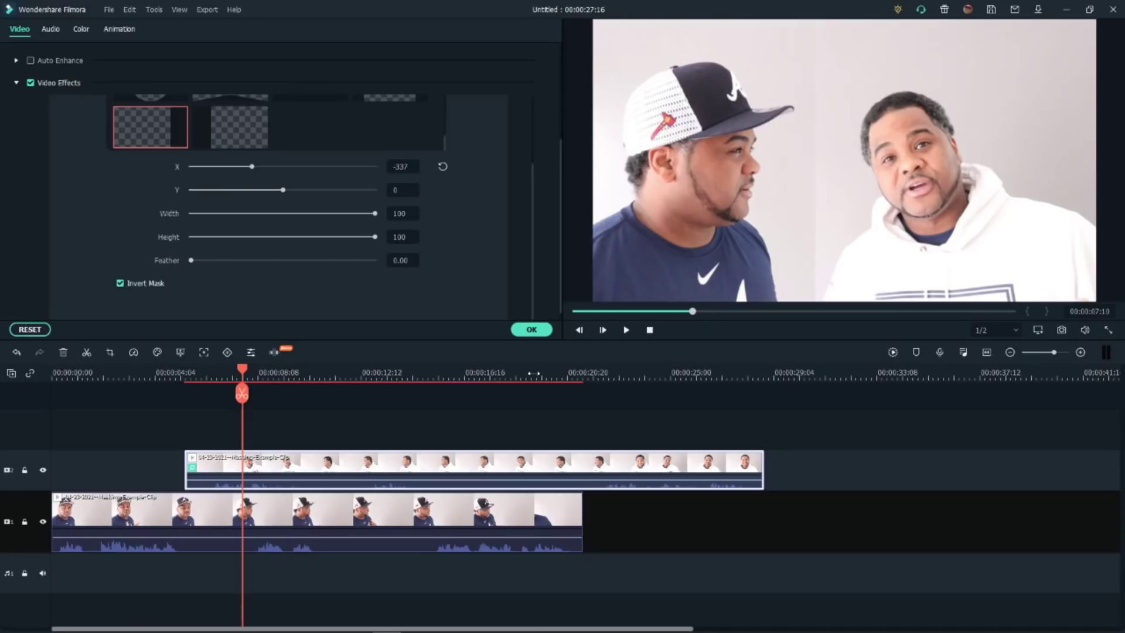
Confirm the mask with OK and review the composite at about 11, 16 and 4 seconds.
left_click(531, 330)
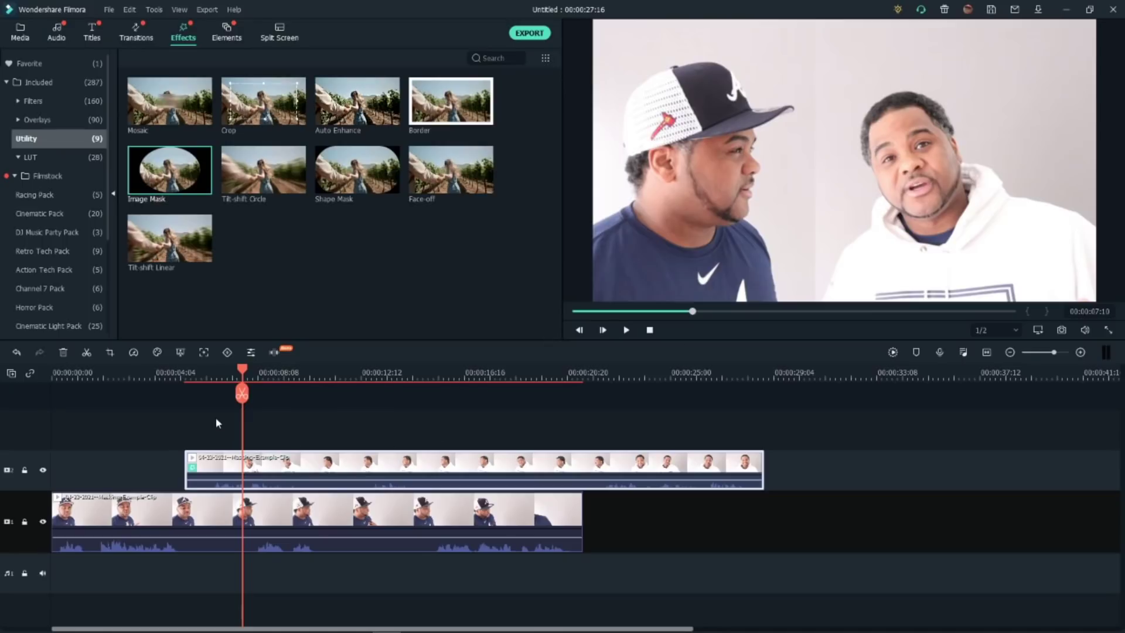
left_click_drag(245, 373, 260, 373)
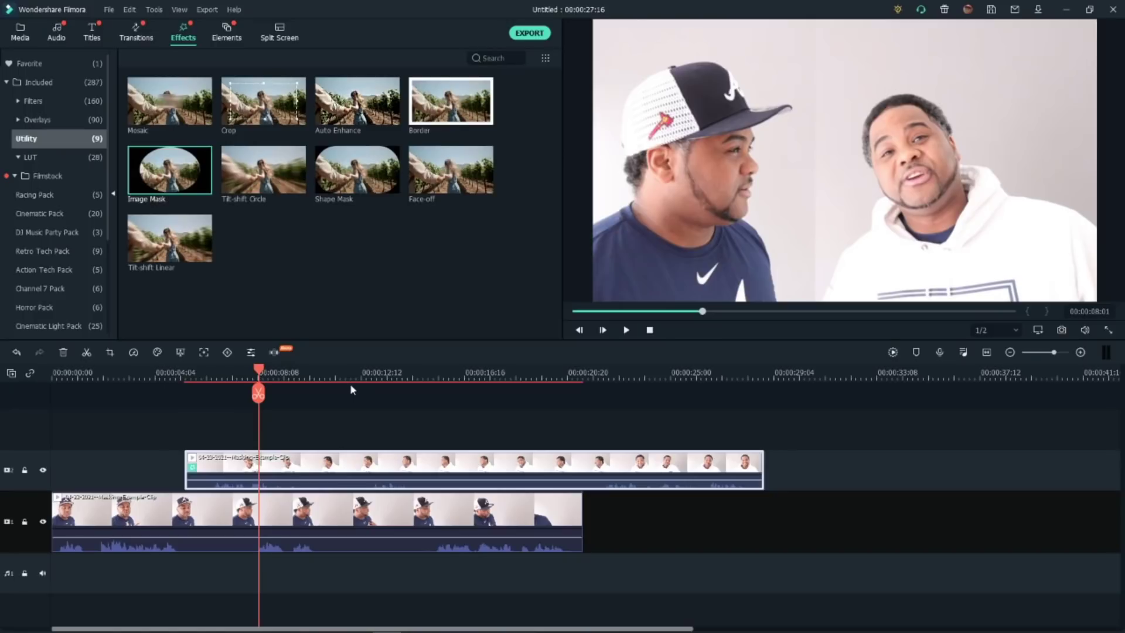
left_click(351, 385)
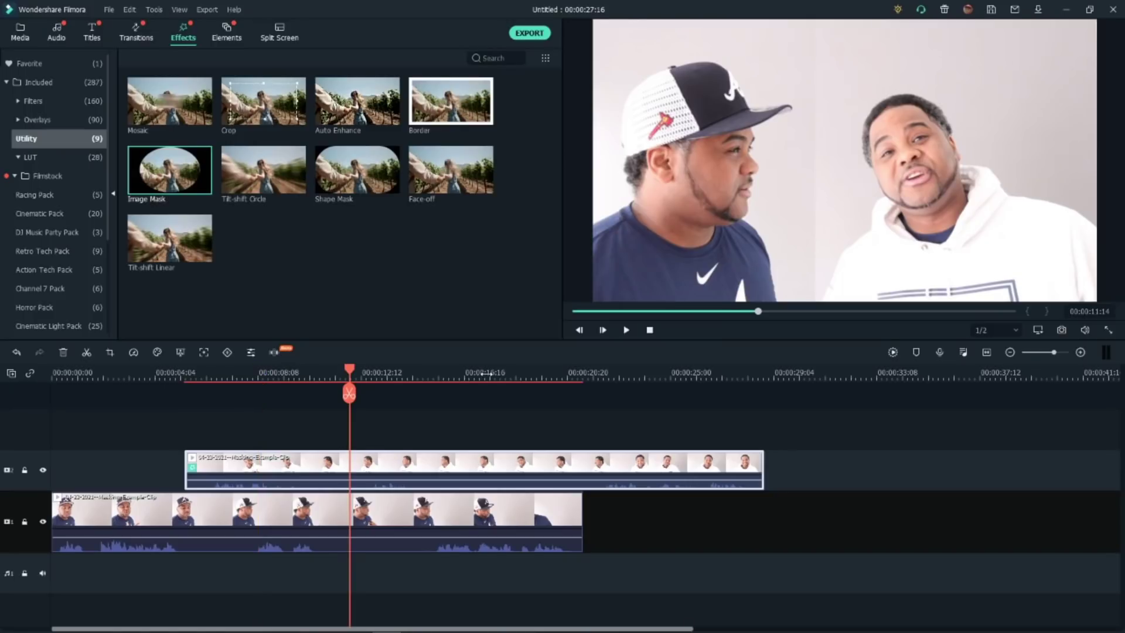
left_click(486, 373)
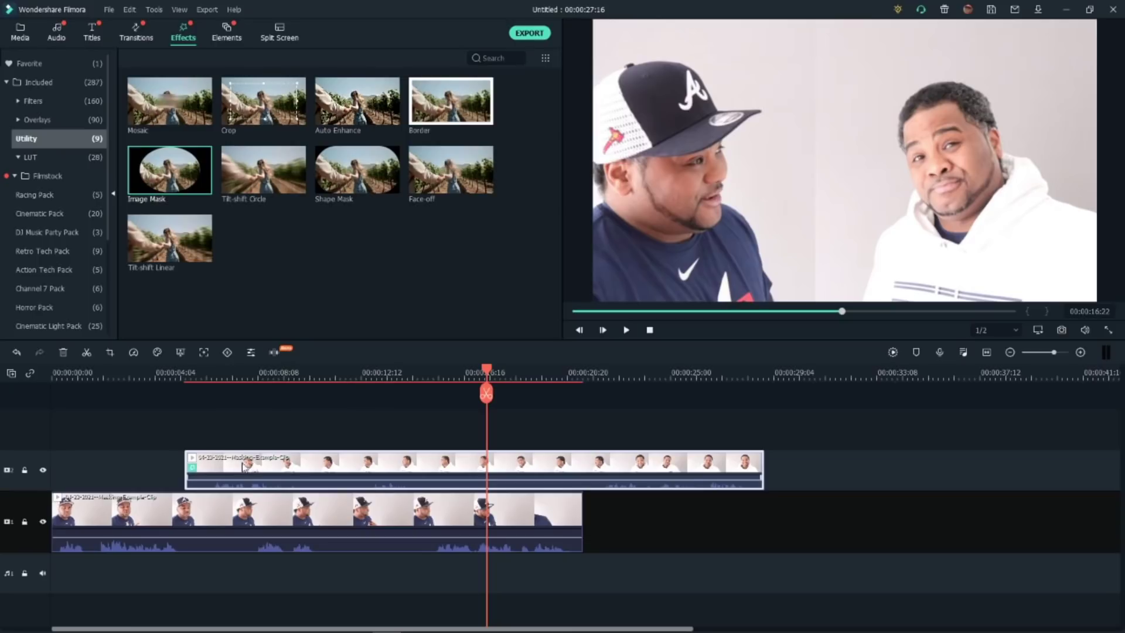
left_click(174, 377)
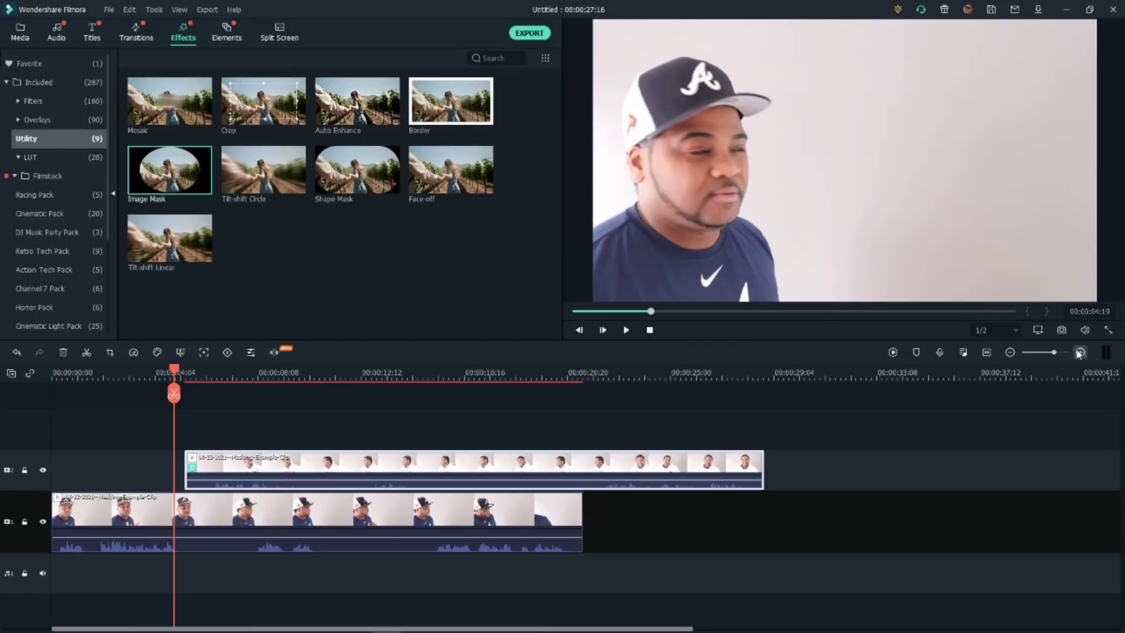
Zoom into the timeline, shift the upper clip earlier, and return to about 3 seconds.
left_click(1081, 352)
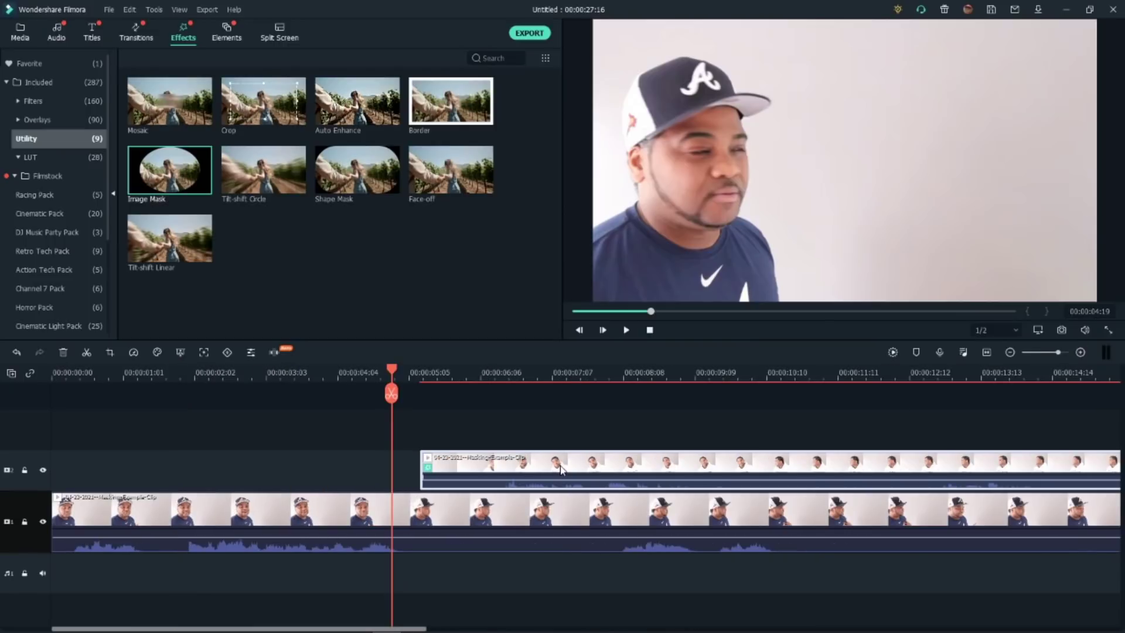
left_click_drag(586, 469, 459, 468)
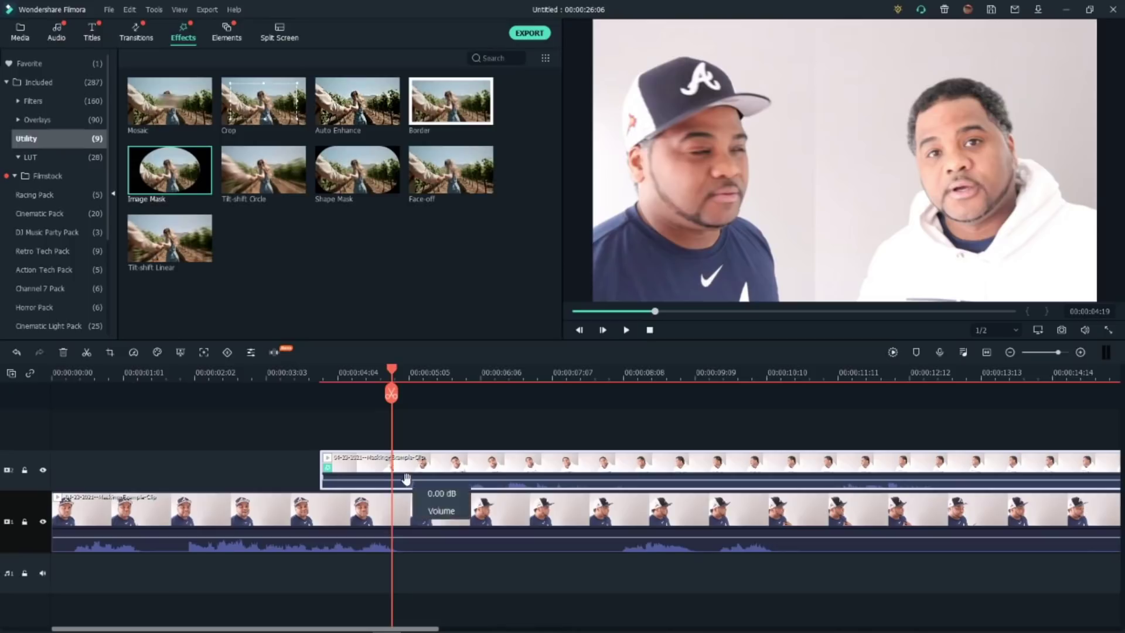
left_click(274, 375)
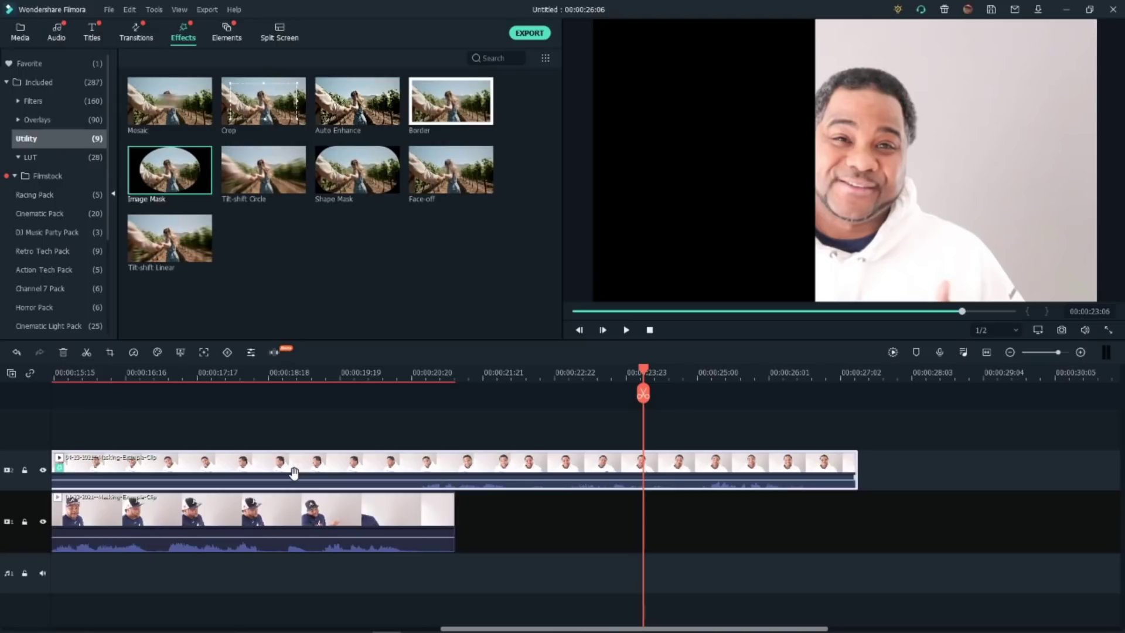
Split the lower take at 00:00:19:19 and delete its tail.
left_click(414, 376)
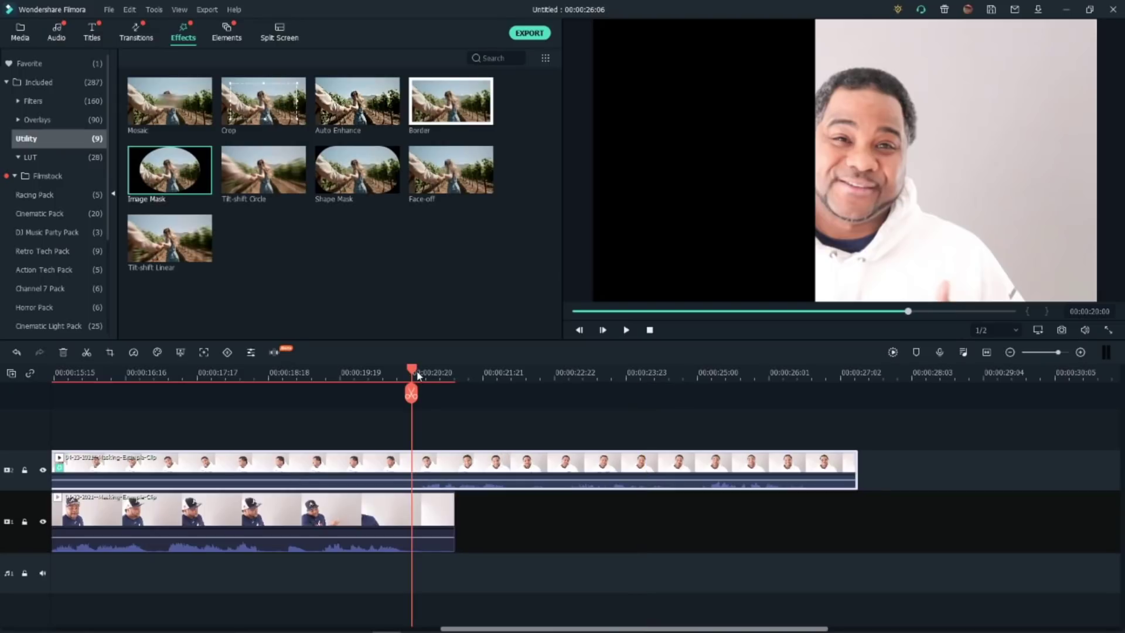
left_click_drag(414, 373, 375, 410)
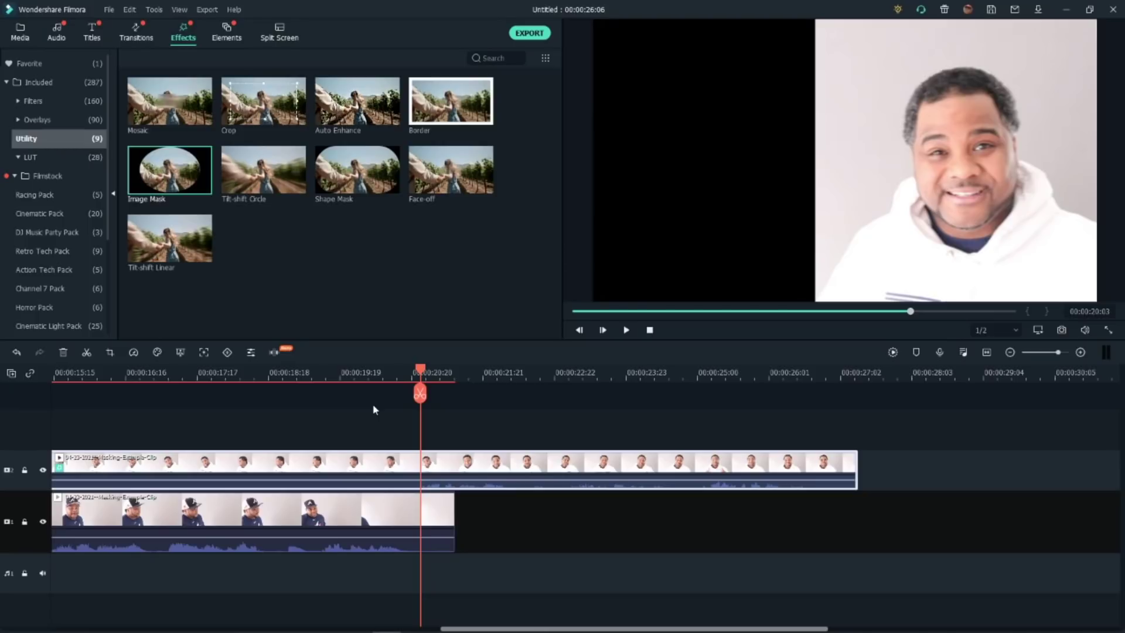
left_click(328, 375)
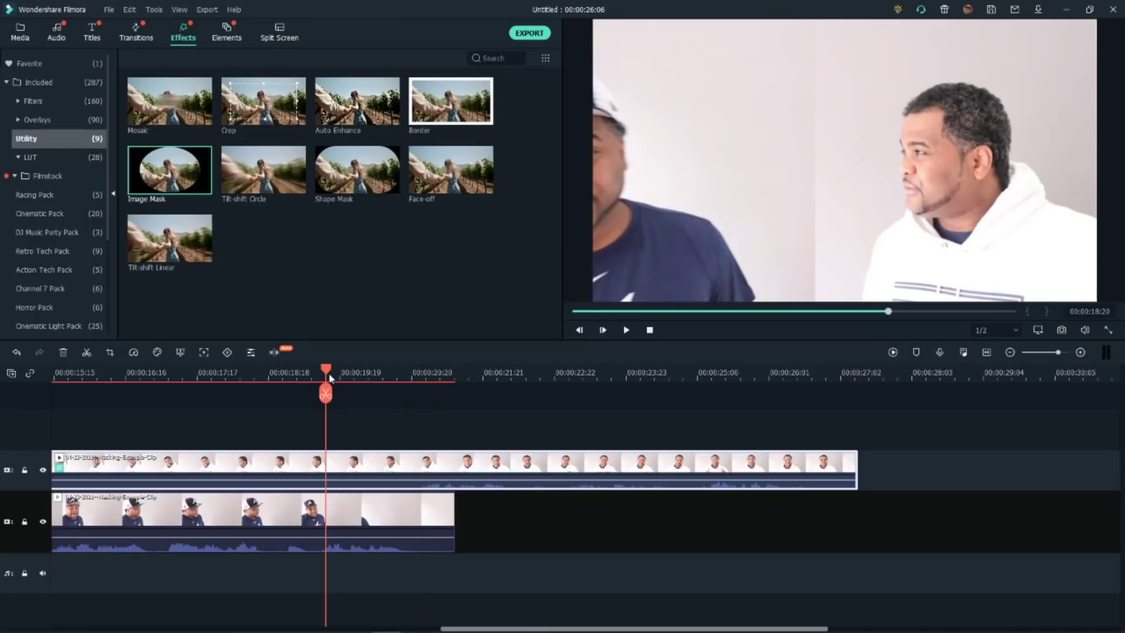
left_click_drag(331, 373, 398, 388)
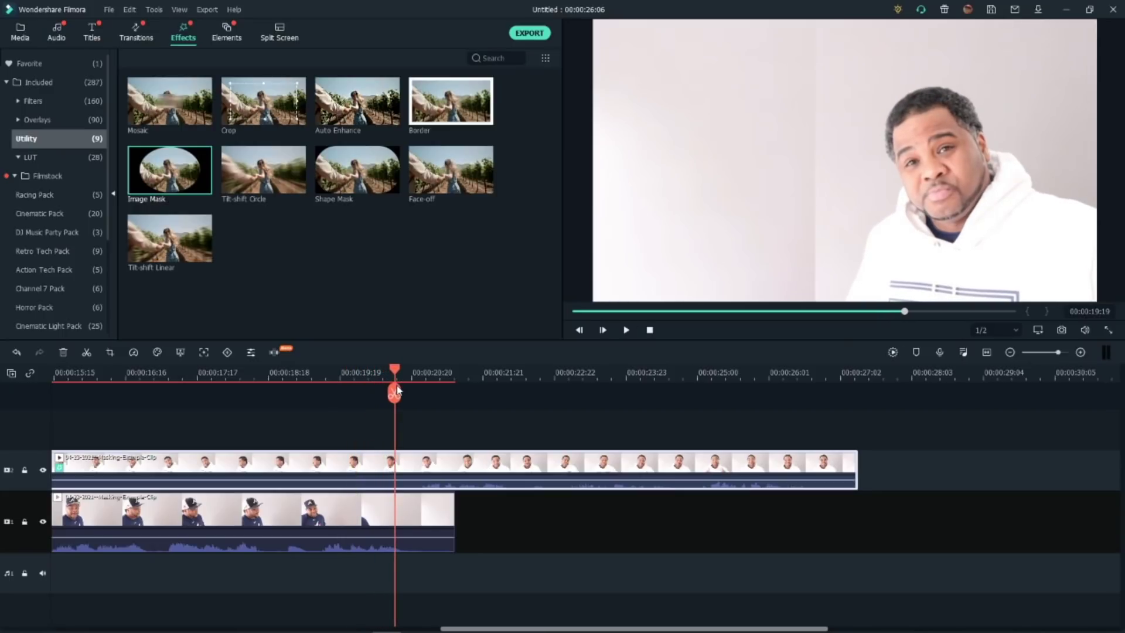
left_click(359, 521)
left_click(393, 395)
left_click(427, 514)
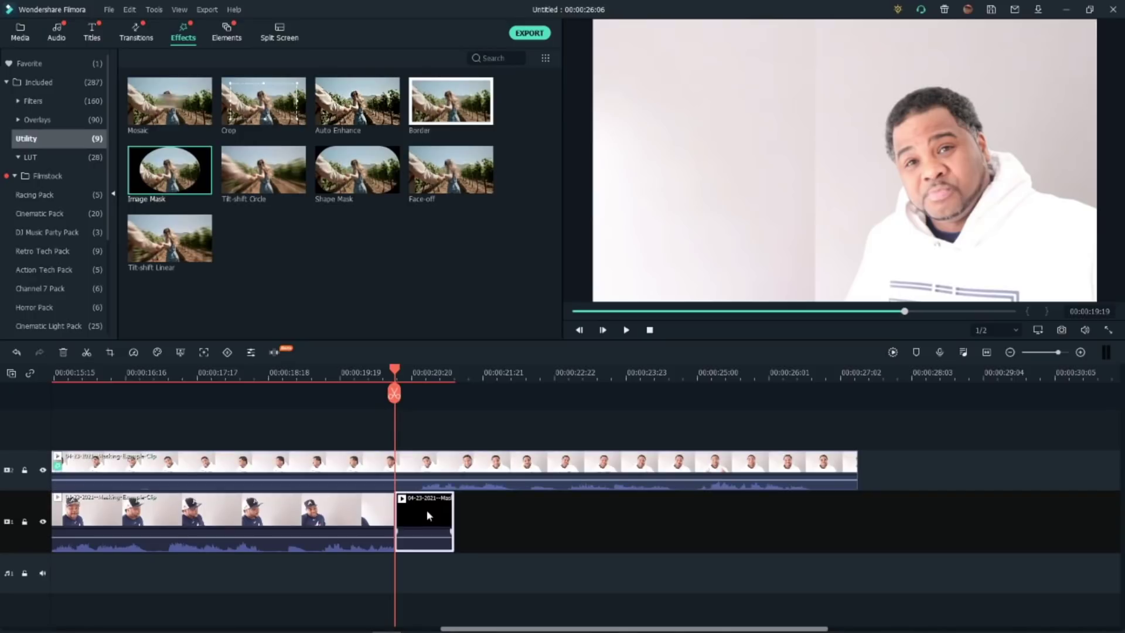
key("Delete")
Split the upper take at the same 00:00:19:19 point.
left_click(414, 466)
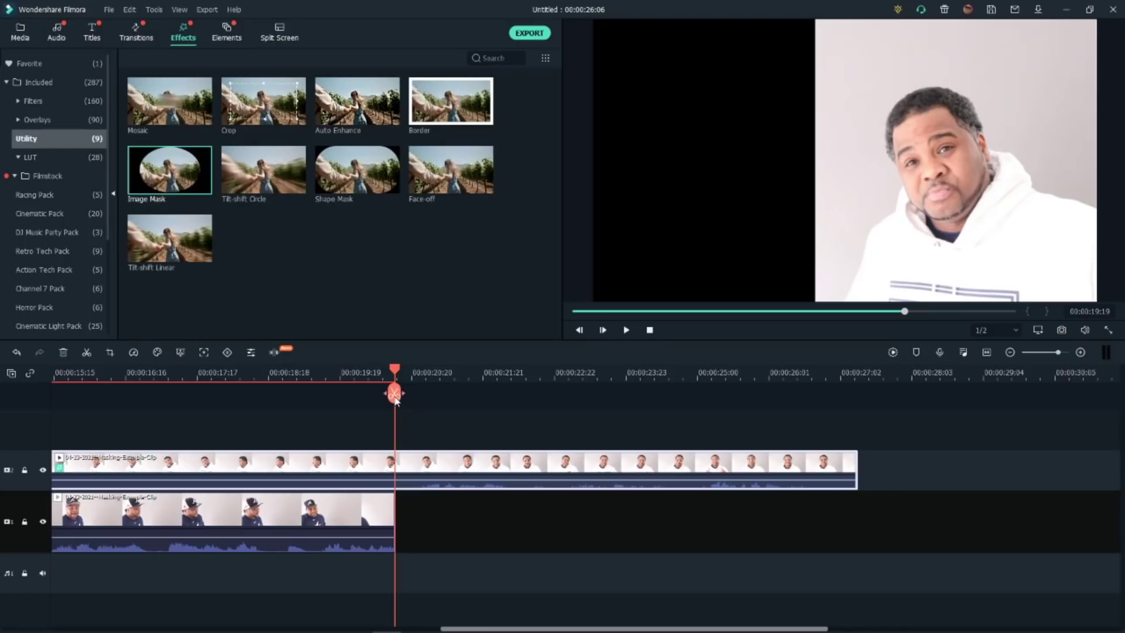
left_click(394, 395)
left_click(428, 469)
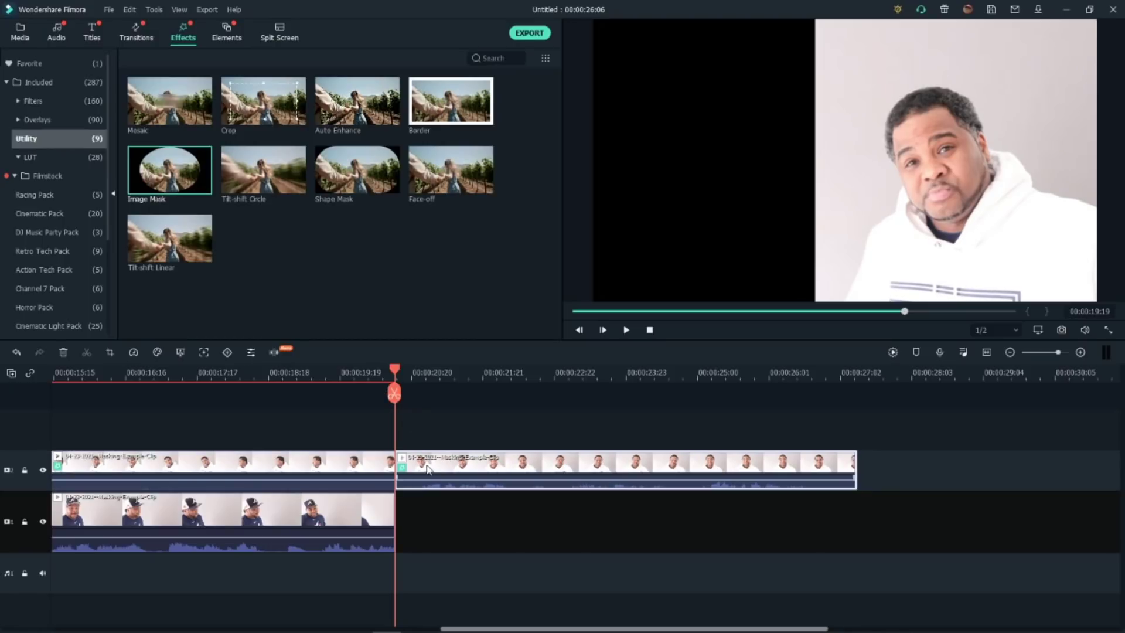
Disable the Video Effects mask on the upper take's second piece, leaving Invert Mask on.
double_click(428, 469)
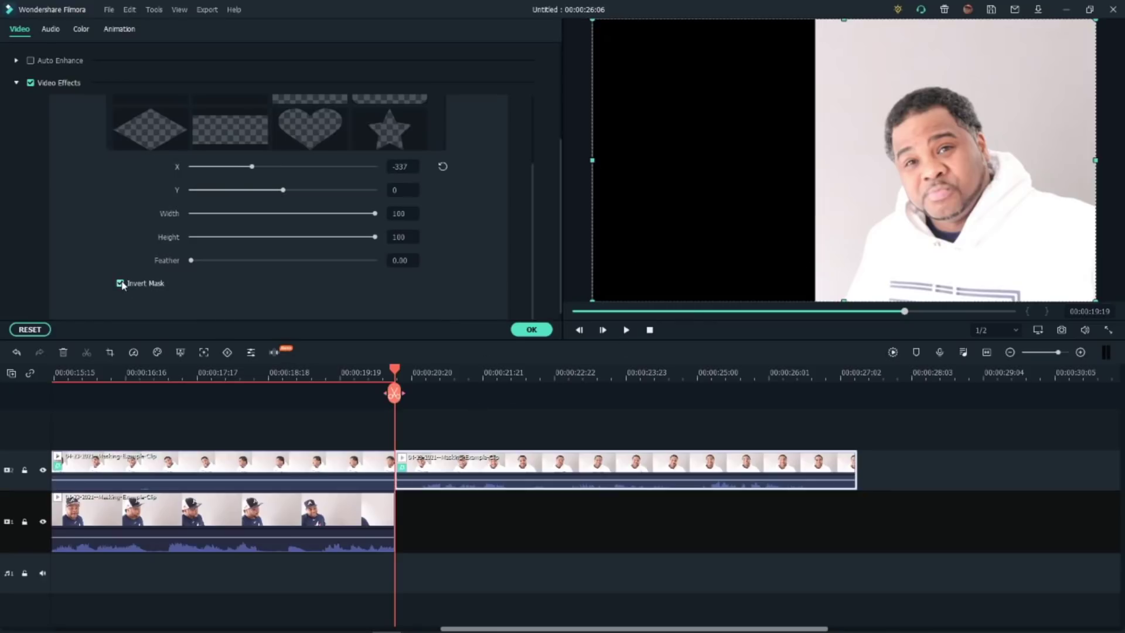
left_click(120, 284)
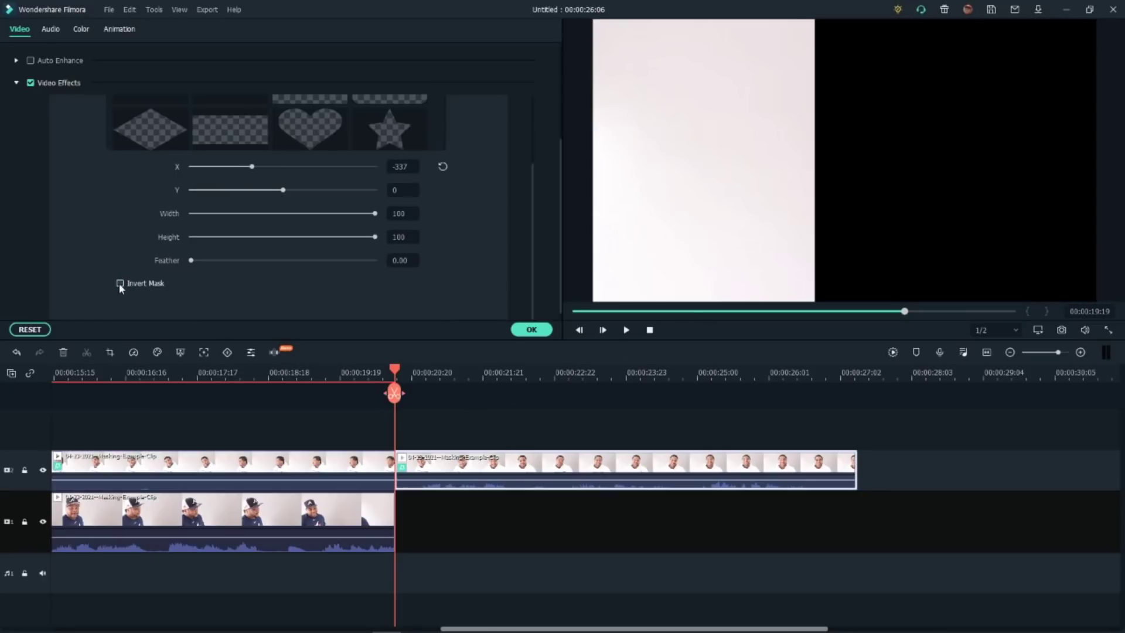
left_click(121, 283)
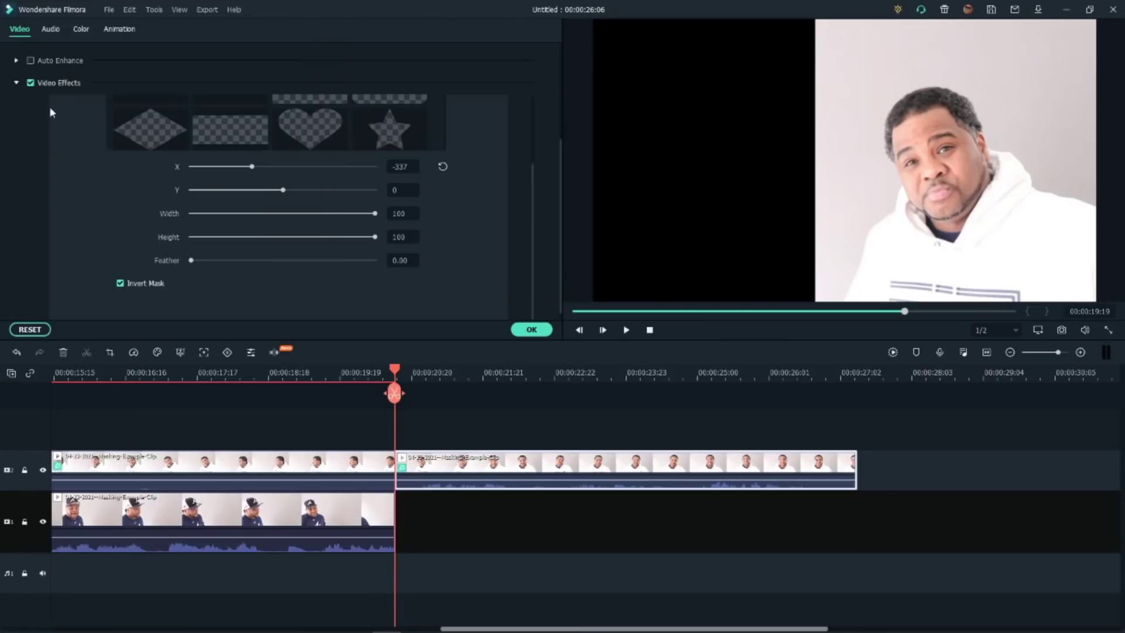
left_click(30, 83)
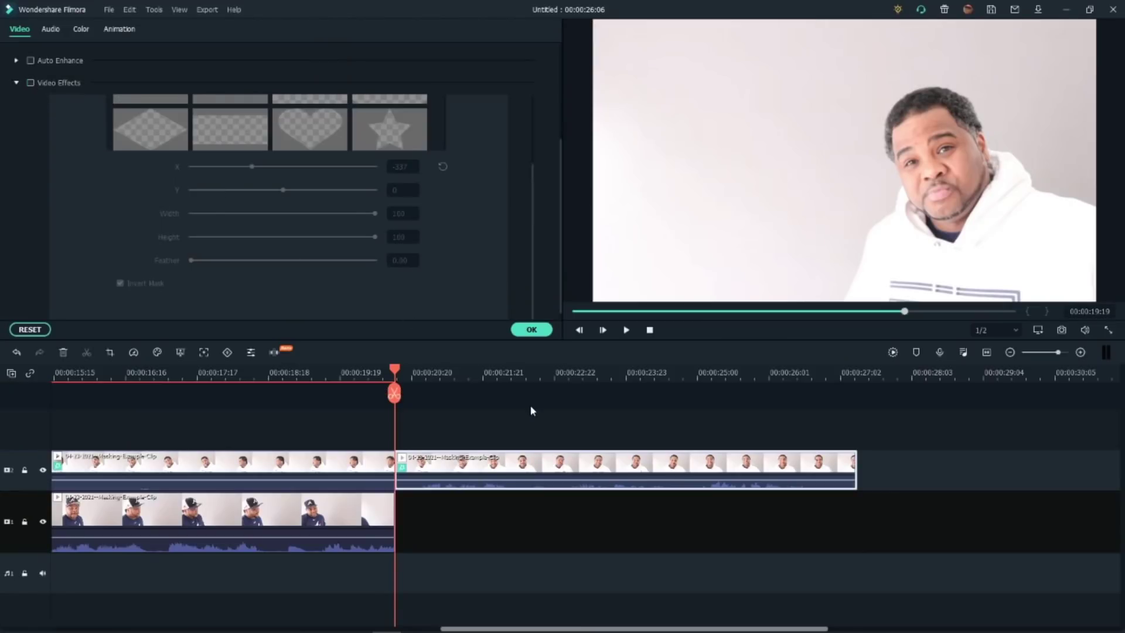
Play back across the 19:19 cut to check the full-frame switch, then return earlier.
left_click_drag(395, 370, 266, 374)
left_click(626, 330)
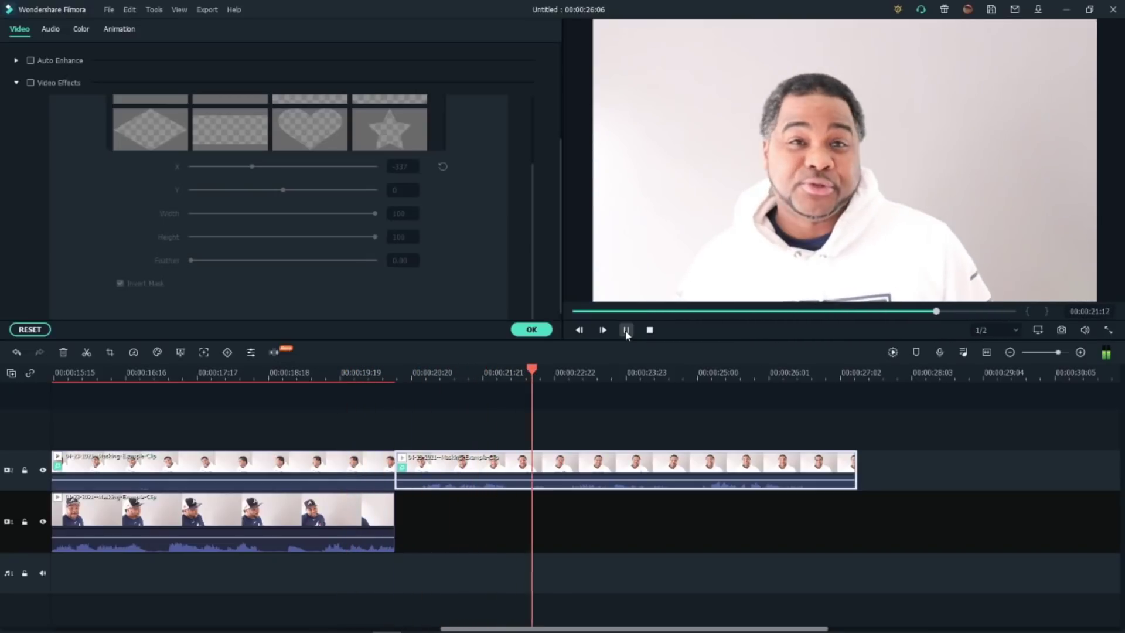
left_click(625, 331)
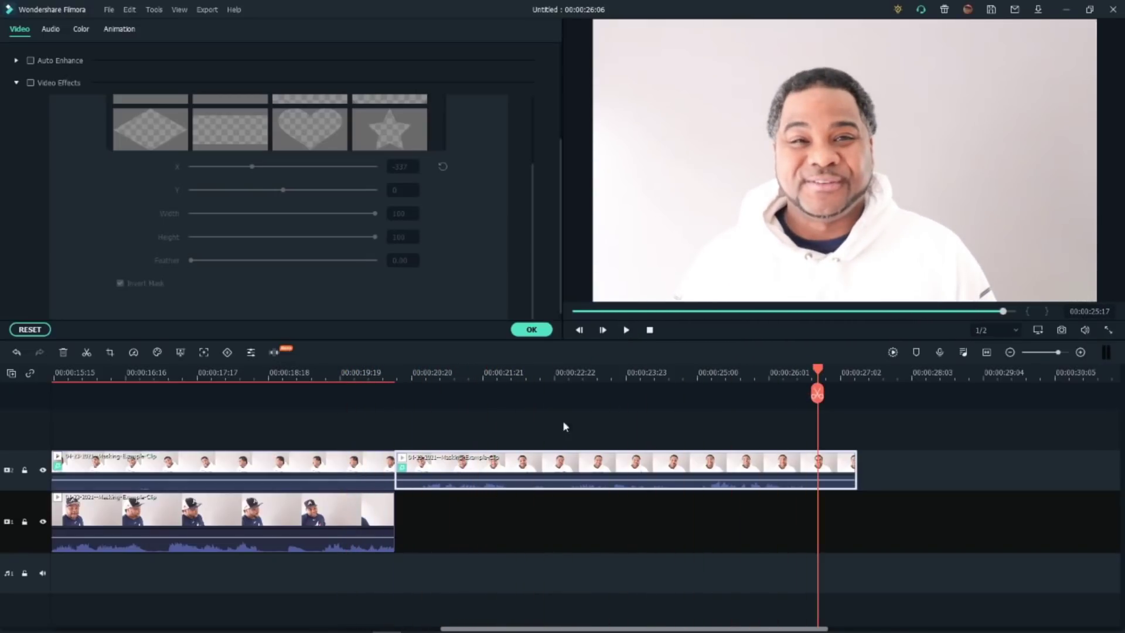
left_click_drag(816, 374, 224, 376)
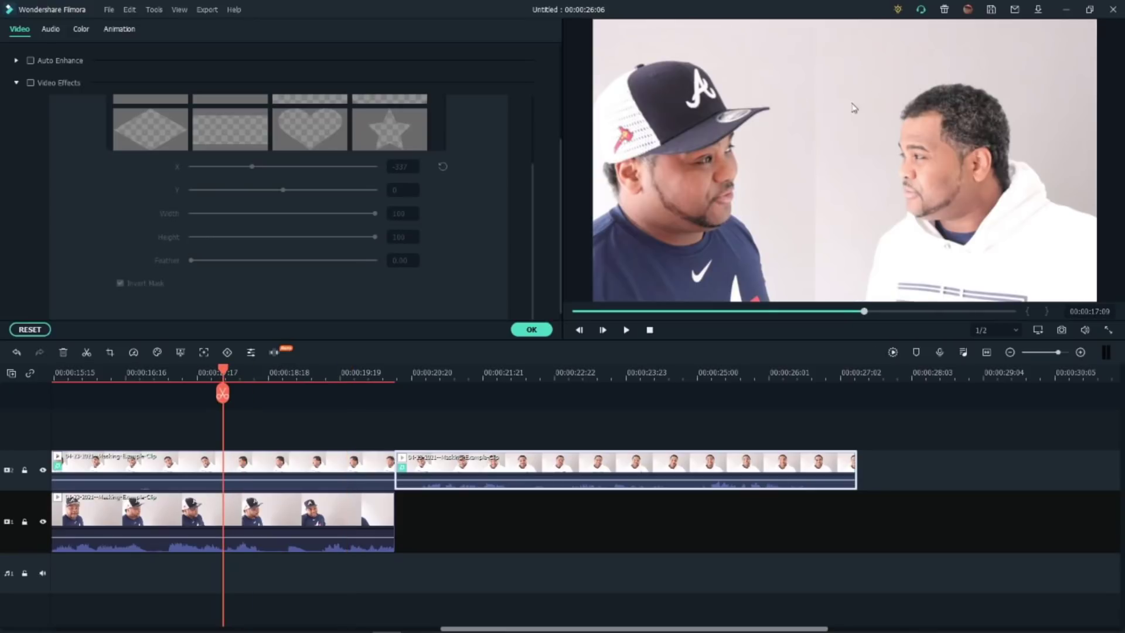
Confirm the clip settings and display the Filmstock Action Tech Pack's five overlays in Effects.
left_click(531, 330)
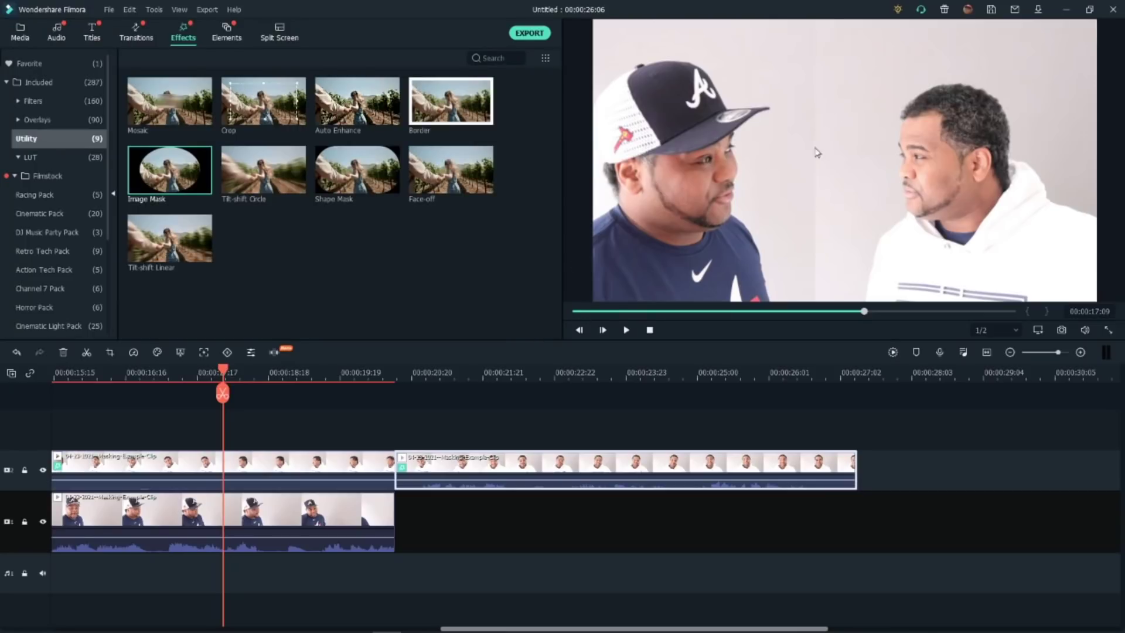
mouse_move(133, 162)
left_click(26, 158)
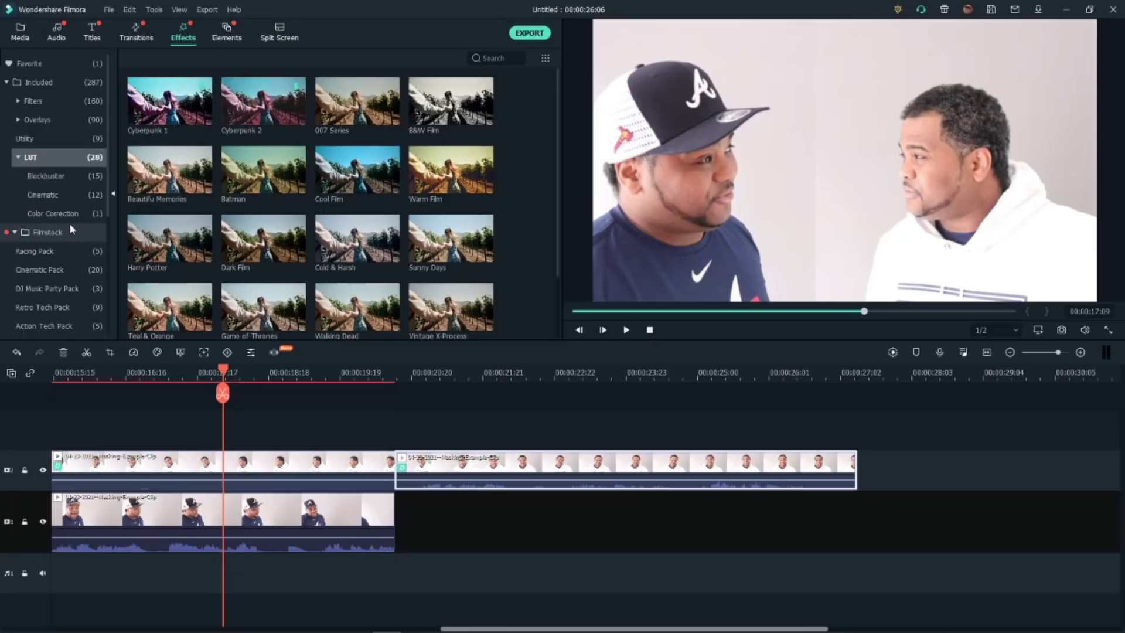
left_click(50, 252)
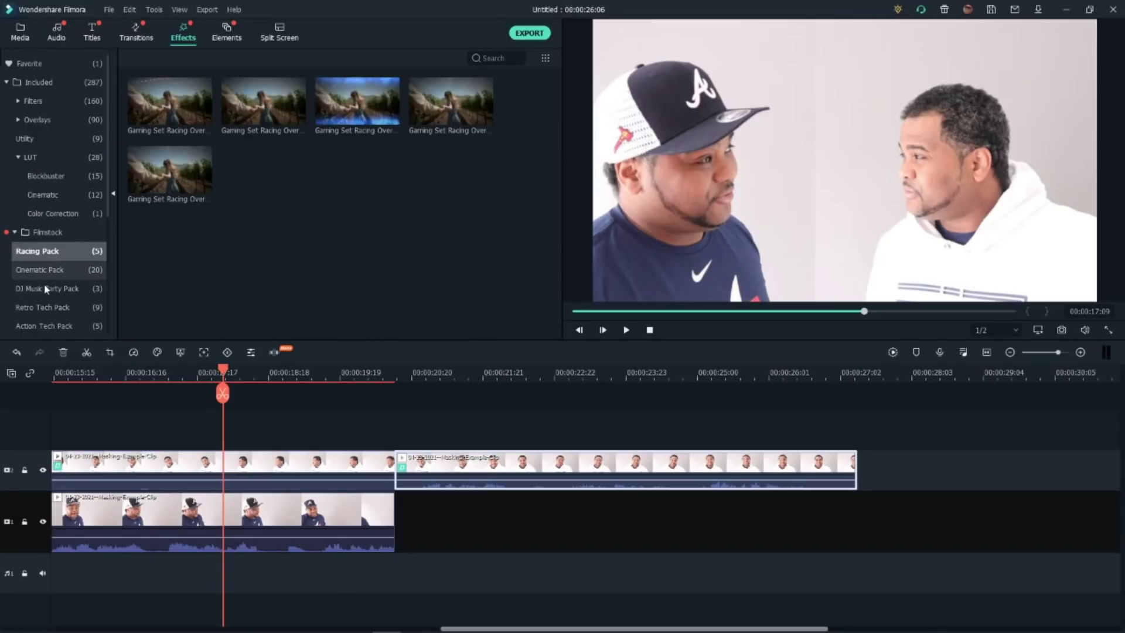
left_click(46, 288)
left_click(43, 307)
scroll(42, 307, "down", 3)
left_click(35, 213)
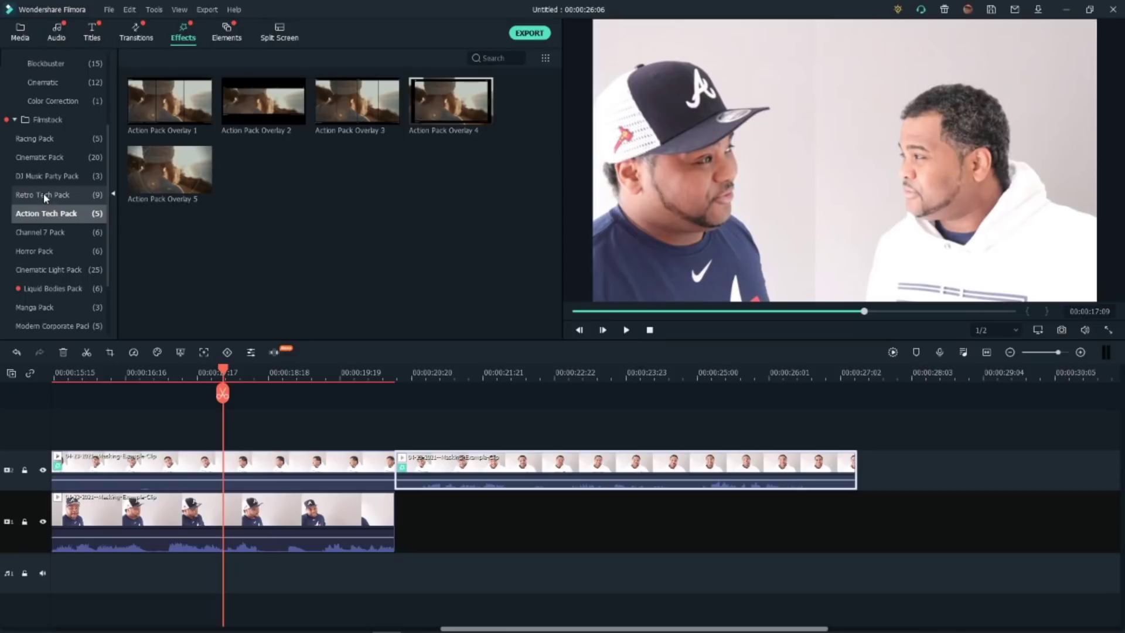
scroll(43, 192, "up", 3)
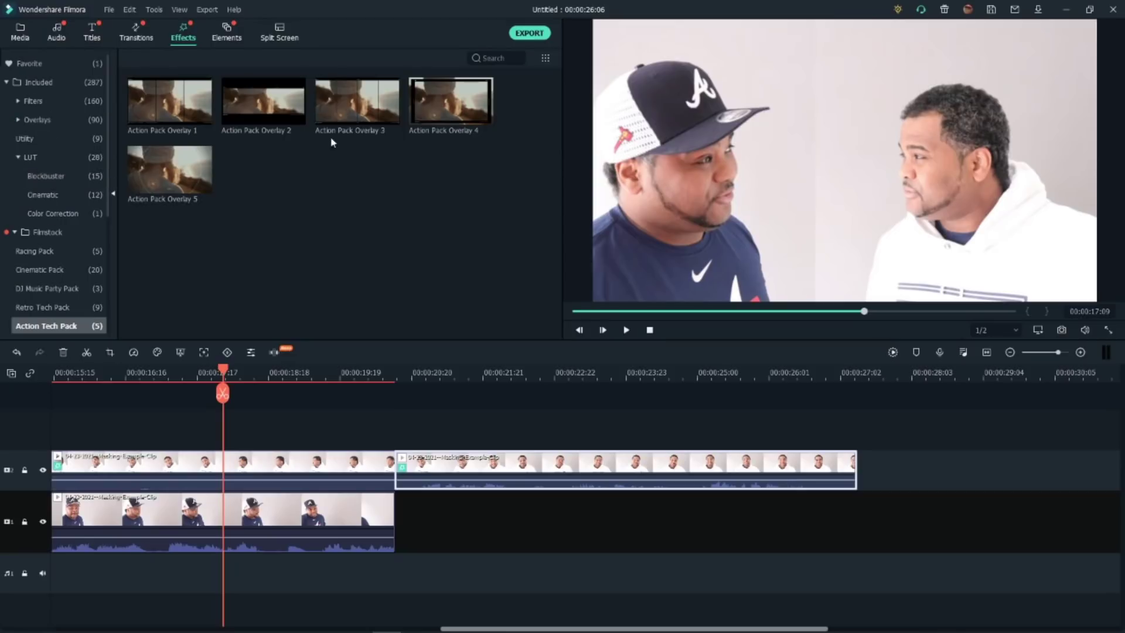
Add Action Pack Overlay 3 on a new track above the takes and stretch it across them.
left_click_drag(354, 107, 208, 441)
left_click(1011, 352)
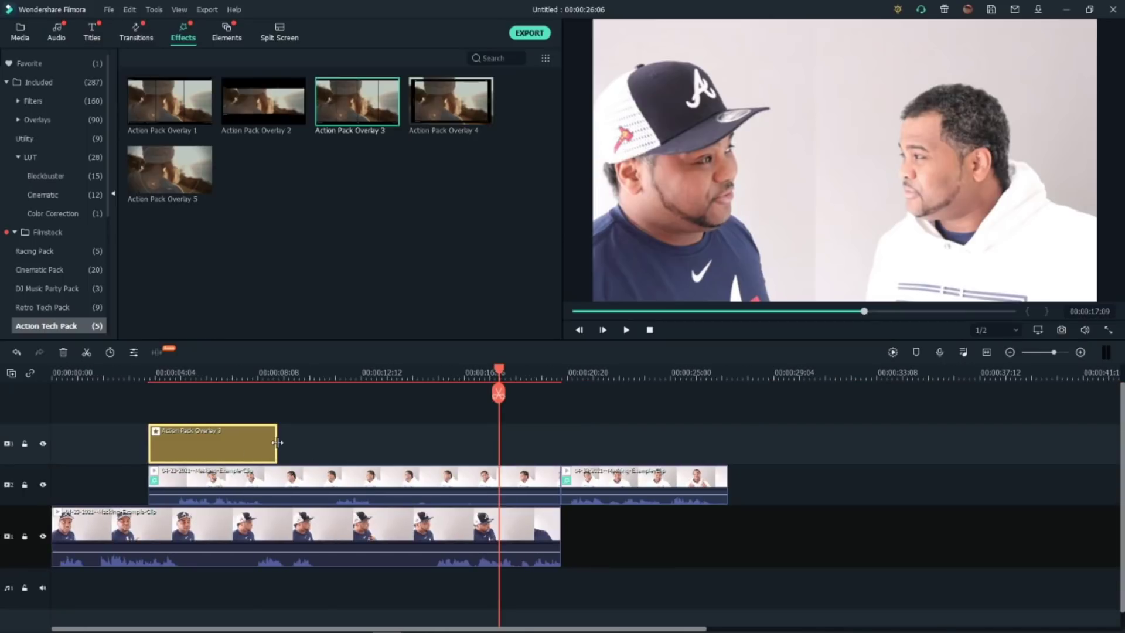
left_click_drag(278, 443, 638, 439)
Trim the overlay's right edge to end at 00:00:19:19, matching the lower take.
left_click(553, 375)
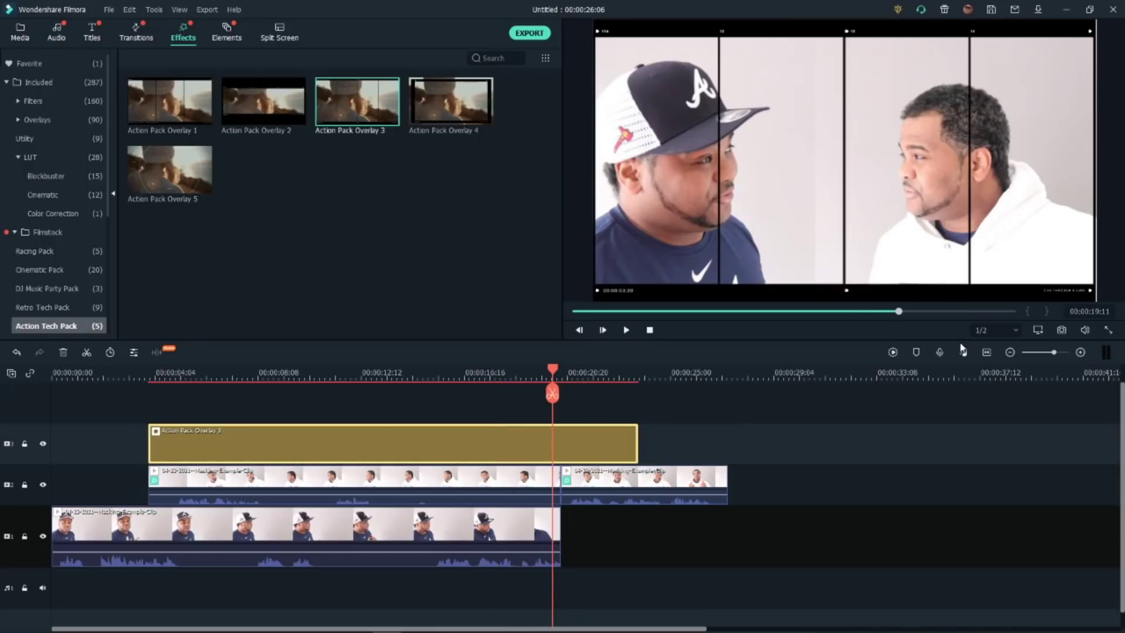
left_click(1080, 352)
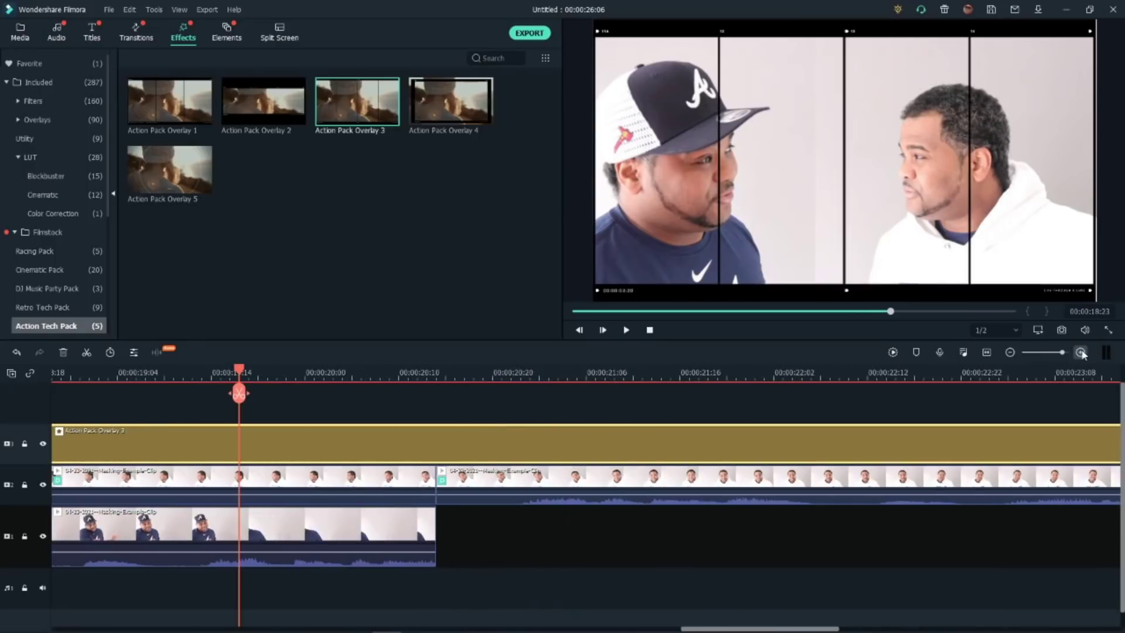
left_click(1011, 354)
left_click_drag(441, 449, 229, 443)
left_click(221, 390)
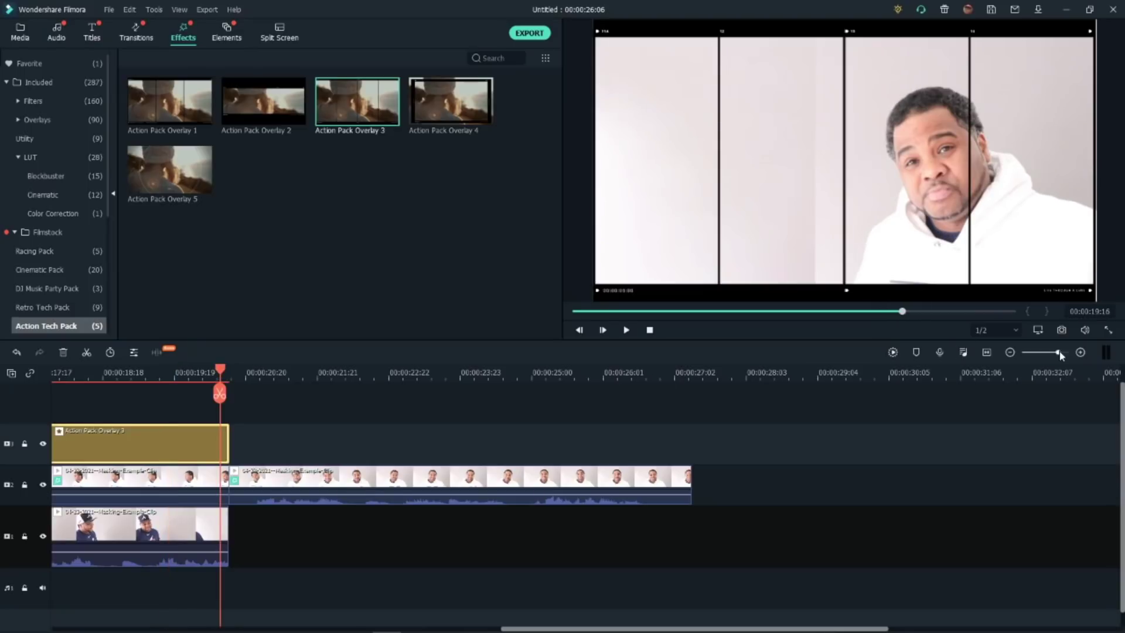
left_click(1080, 352)
left_click(1079, 353)
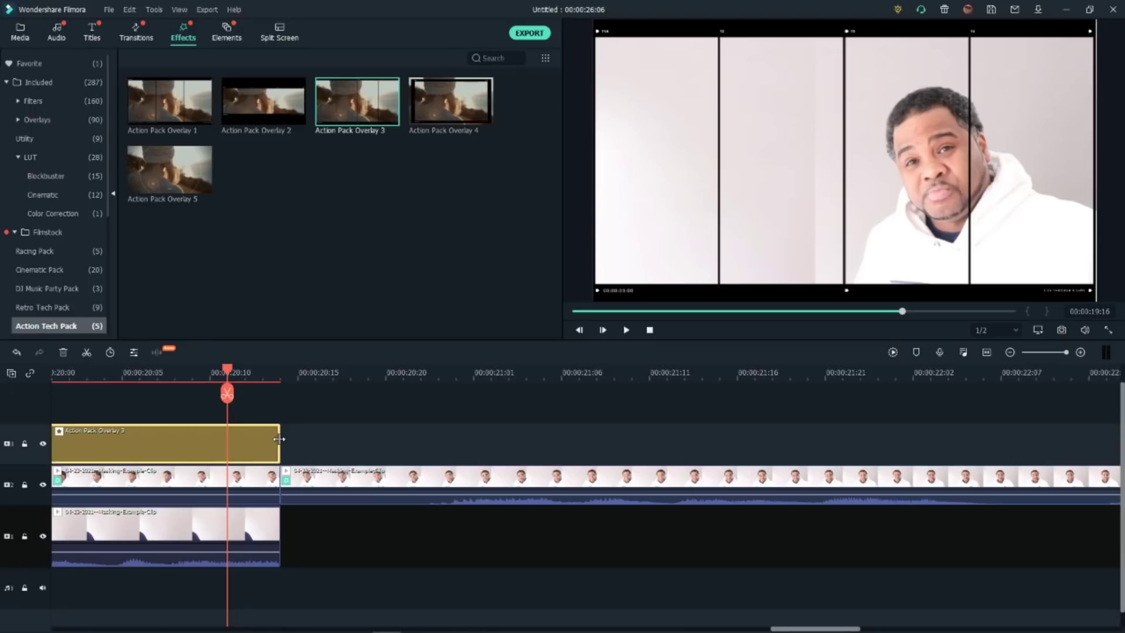
left_click_drag(279, 439, 279, 439)
Shift the second take's inverted image mask to X -286.
left_click(830, 213)
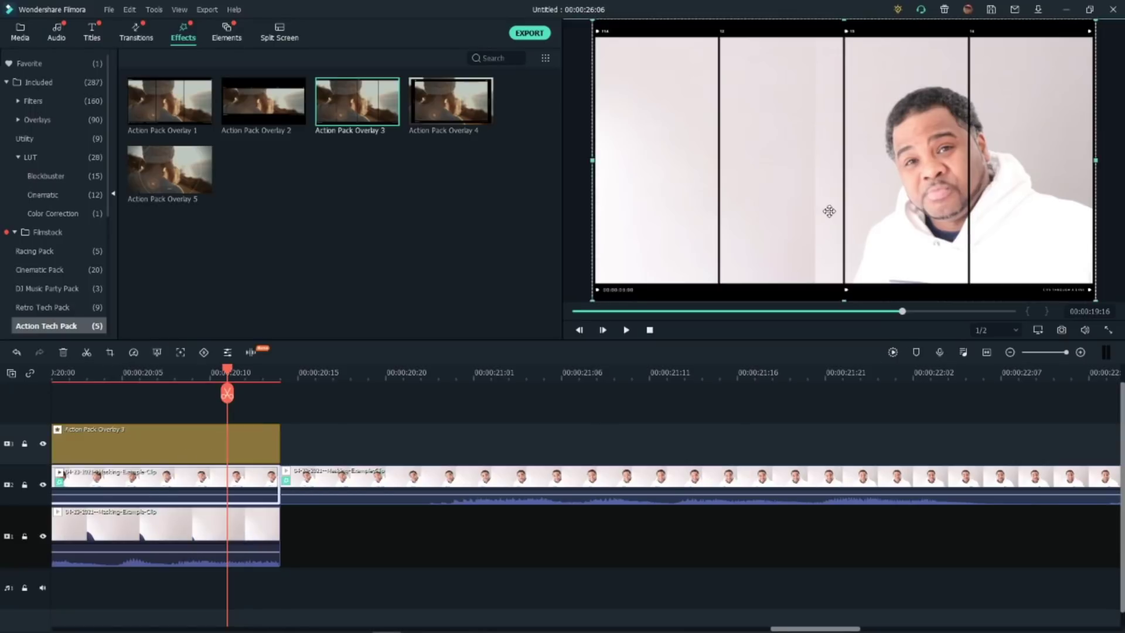
double_click(165, 492)
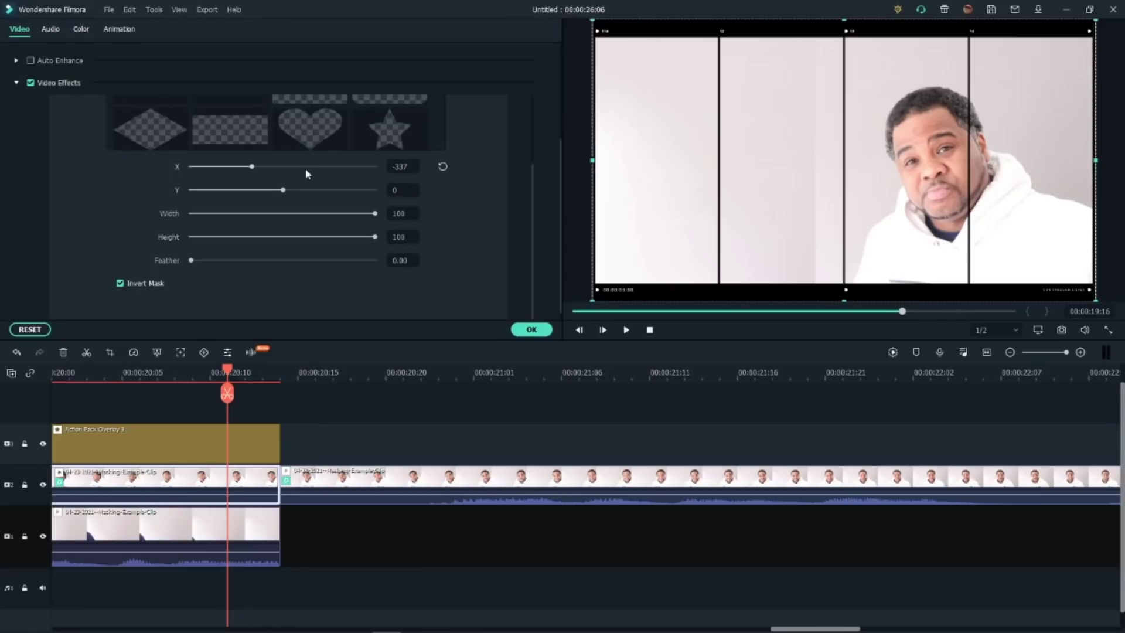
left_click_drag(242, 166, 256, 171)
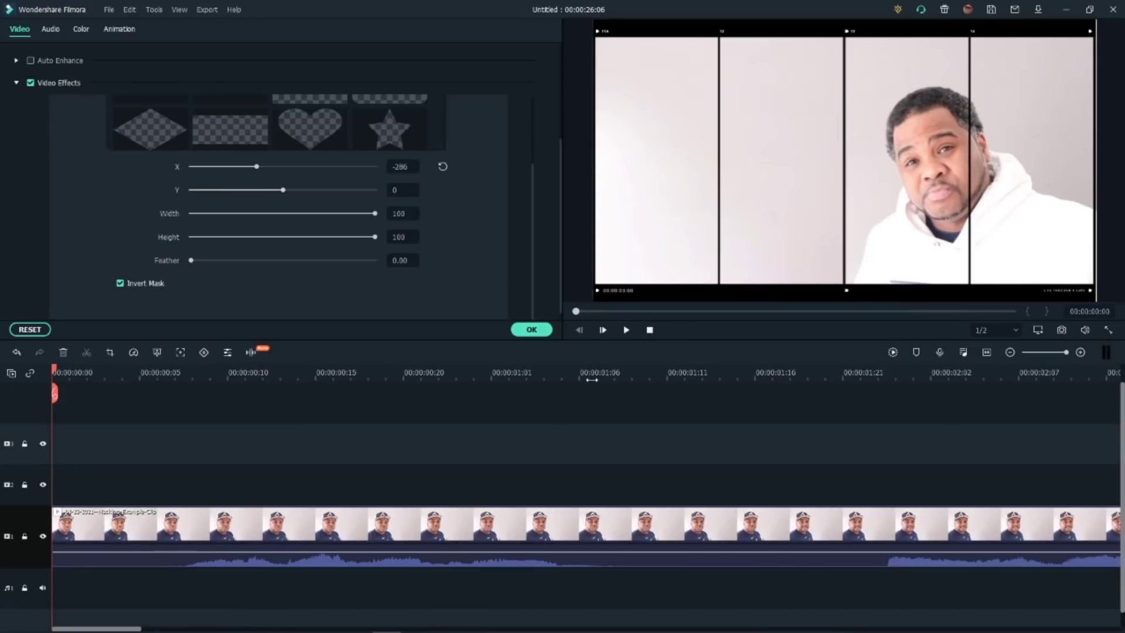
left_click(626, 330)
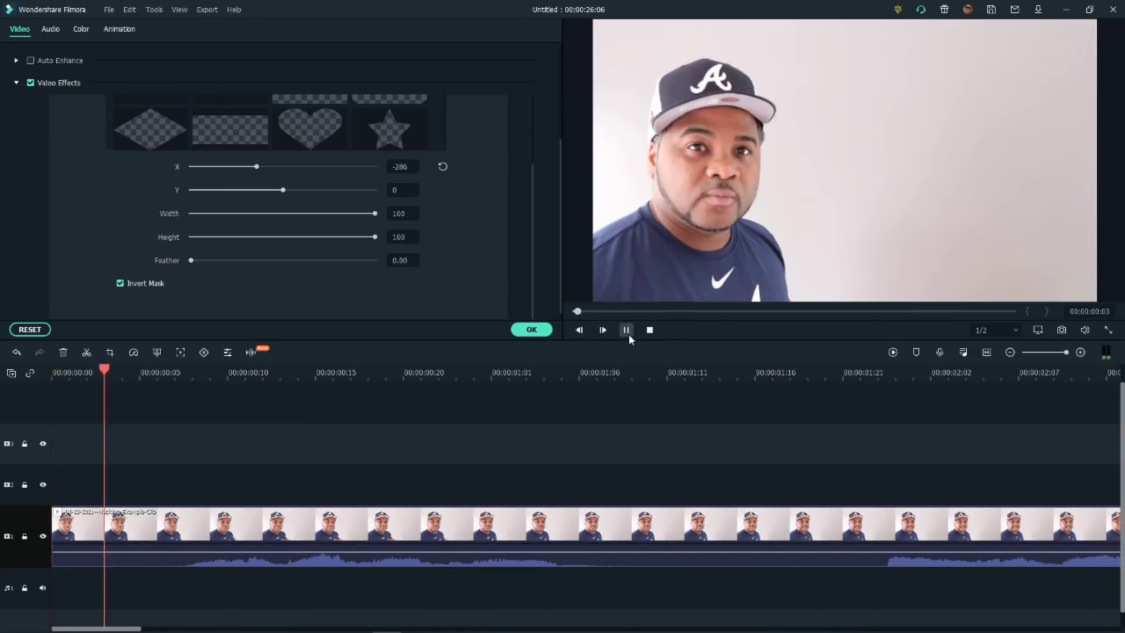
left_click(1009, 353)
left_click(1010, 352)
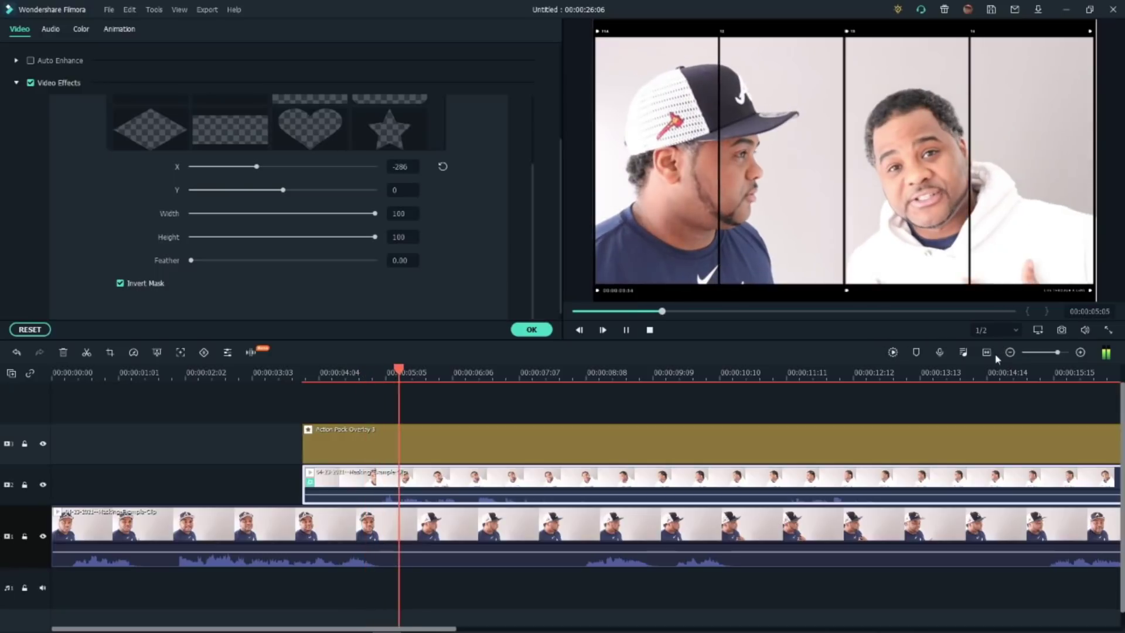
left_click(626, 330)
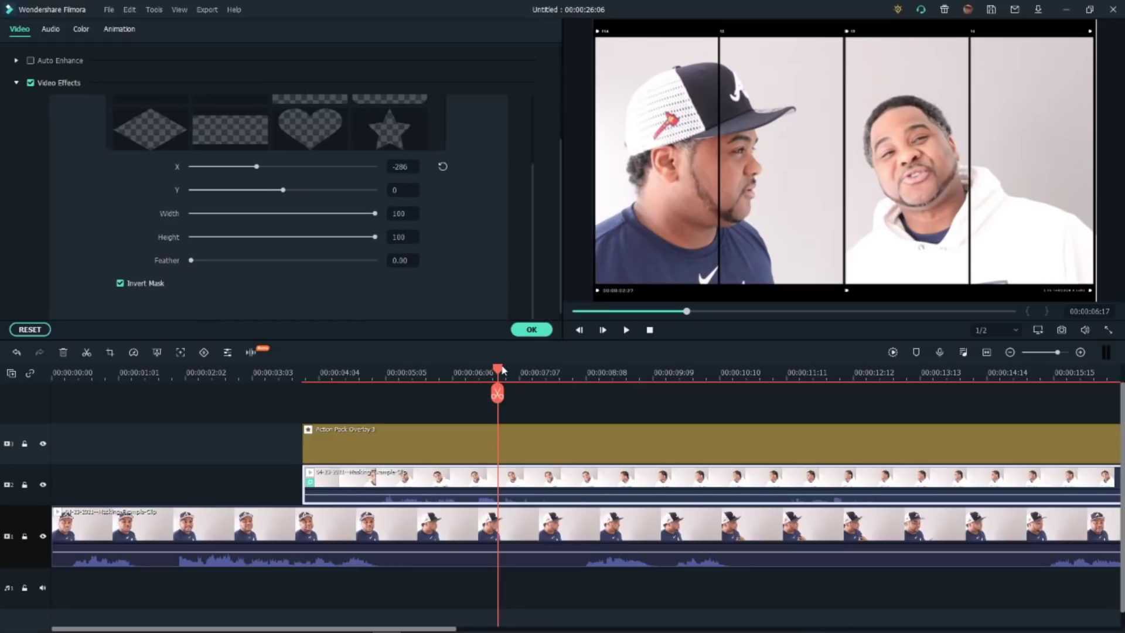
left_click(469, 376)
left_click_drag(467, 378, 401, 381)
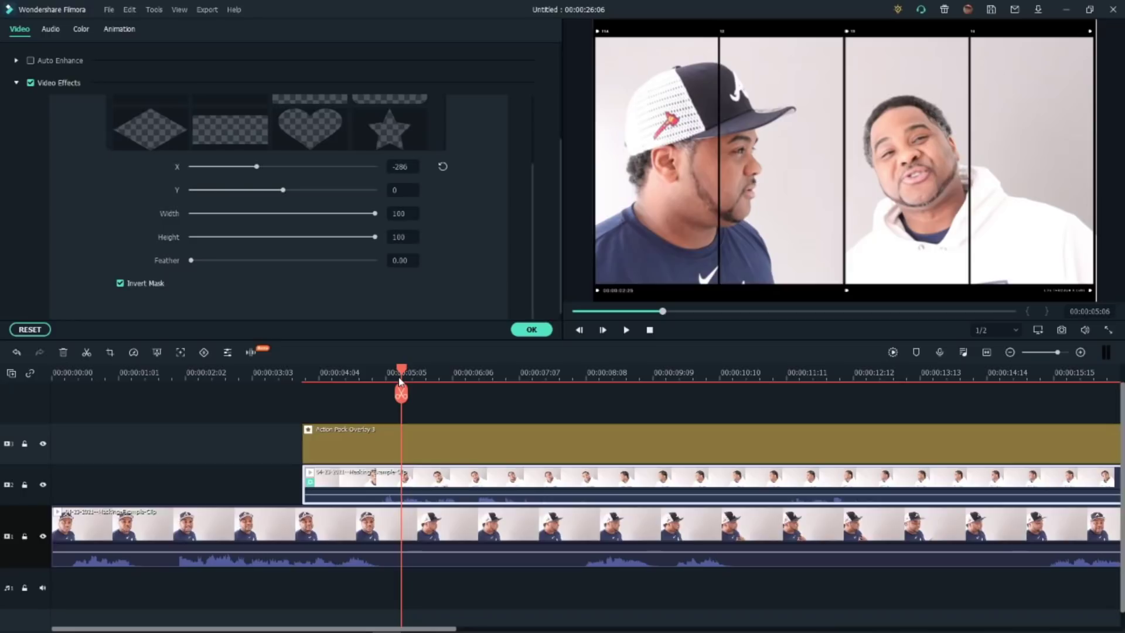
left_click_drag(401, 381, 321, 371)
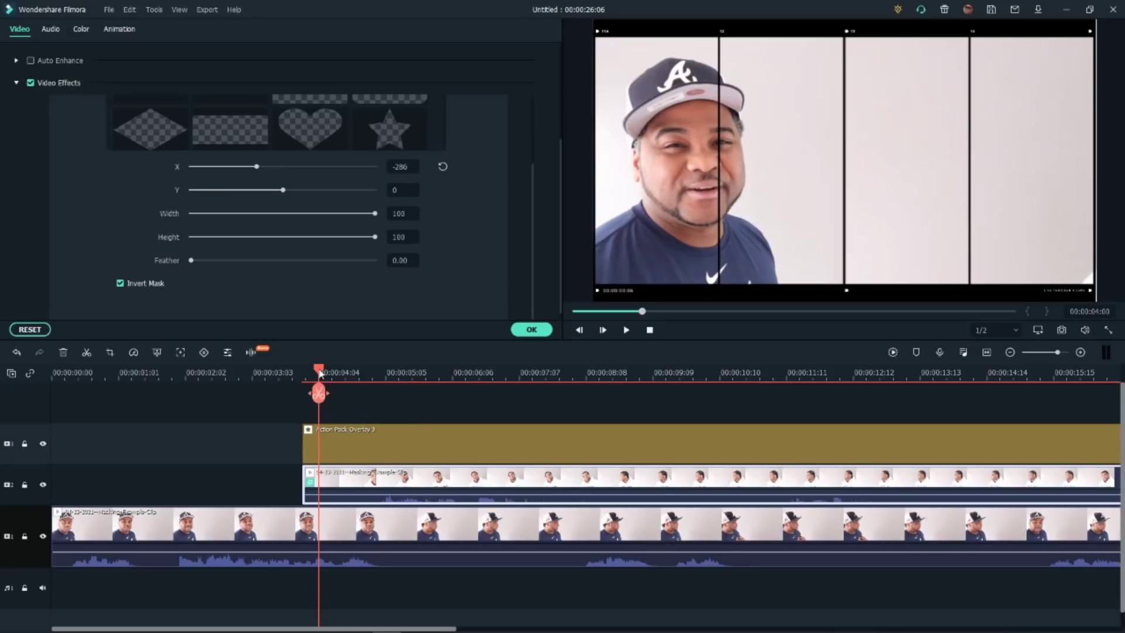
Cut off the second take's first frames by splitting one frame back and deleting the front piece.
key("Left")
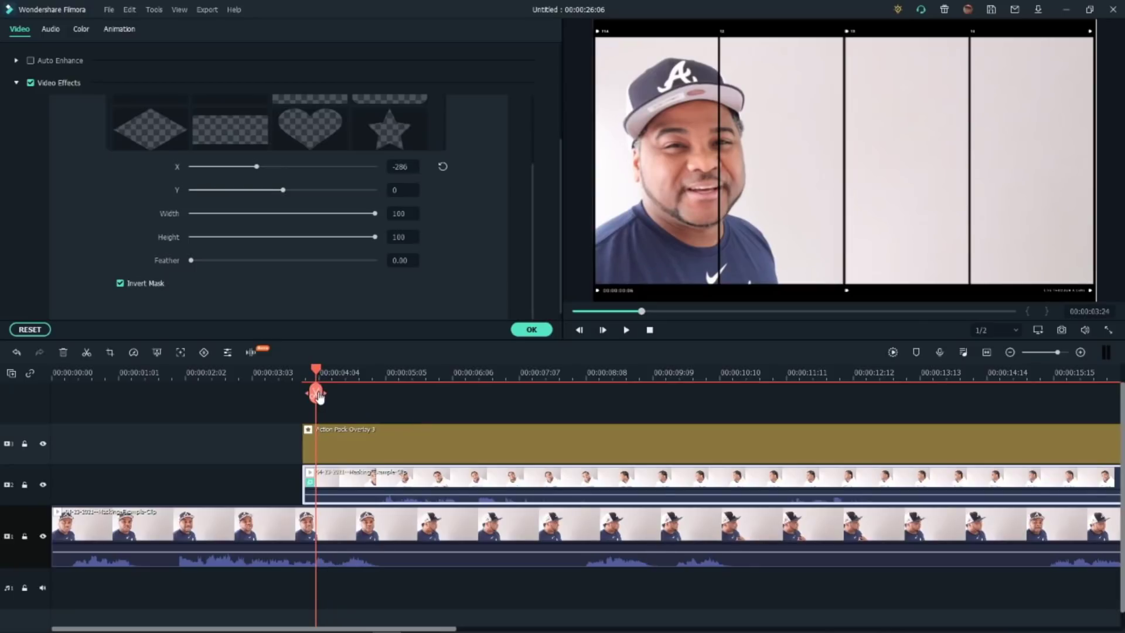
key("ctrl+b")
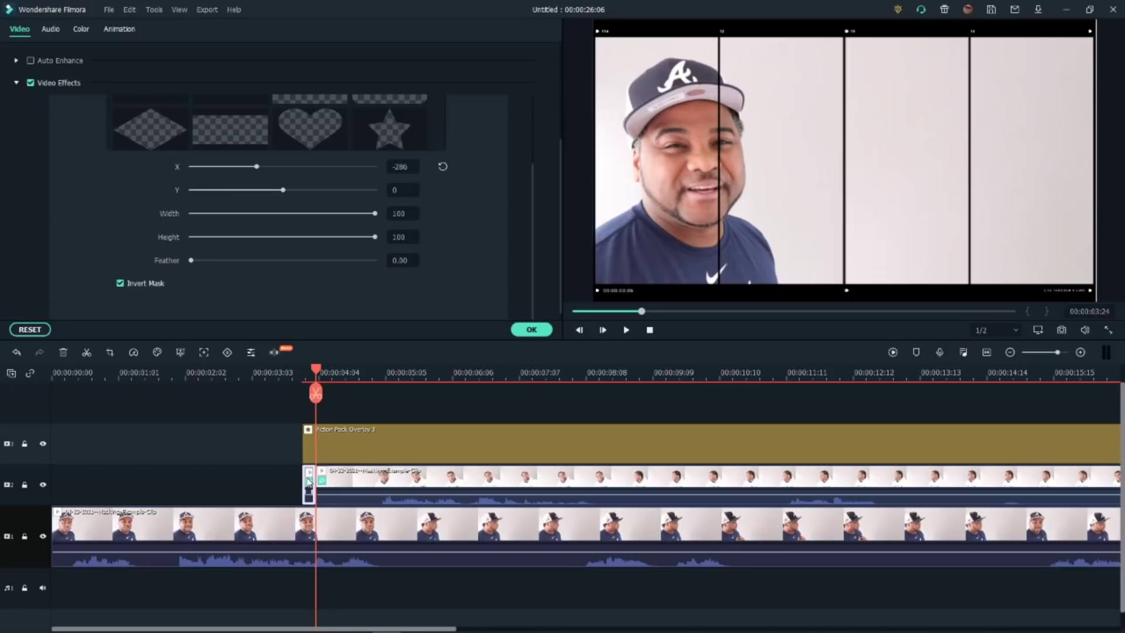
key("alt+Delete")
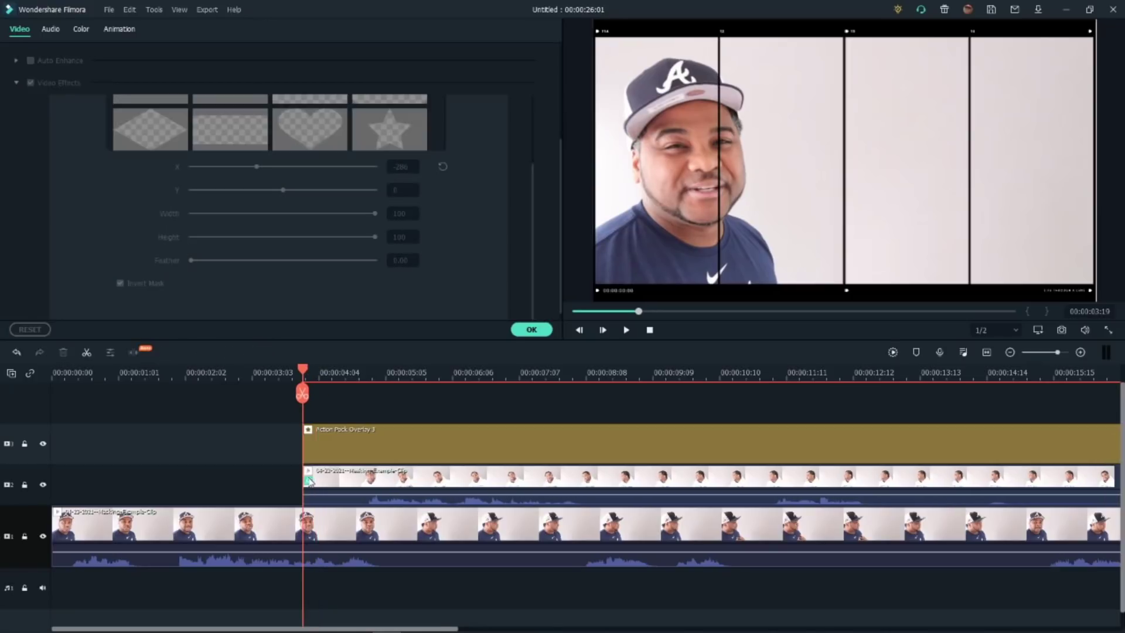
Move the second take and Action Pack Overlay 3 slightly later so they start together.
left_click(336, 451)
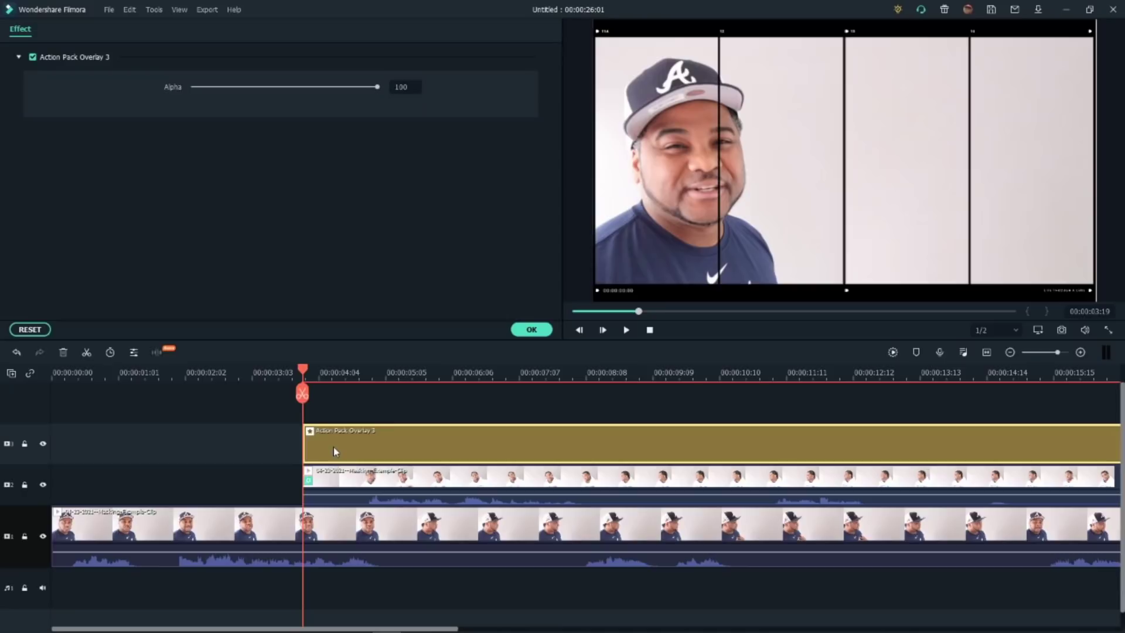
left_click(350, 482)
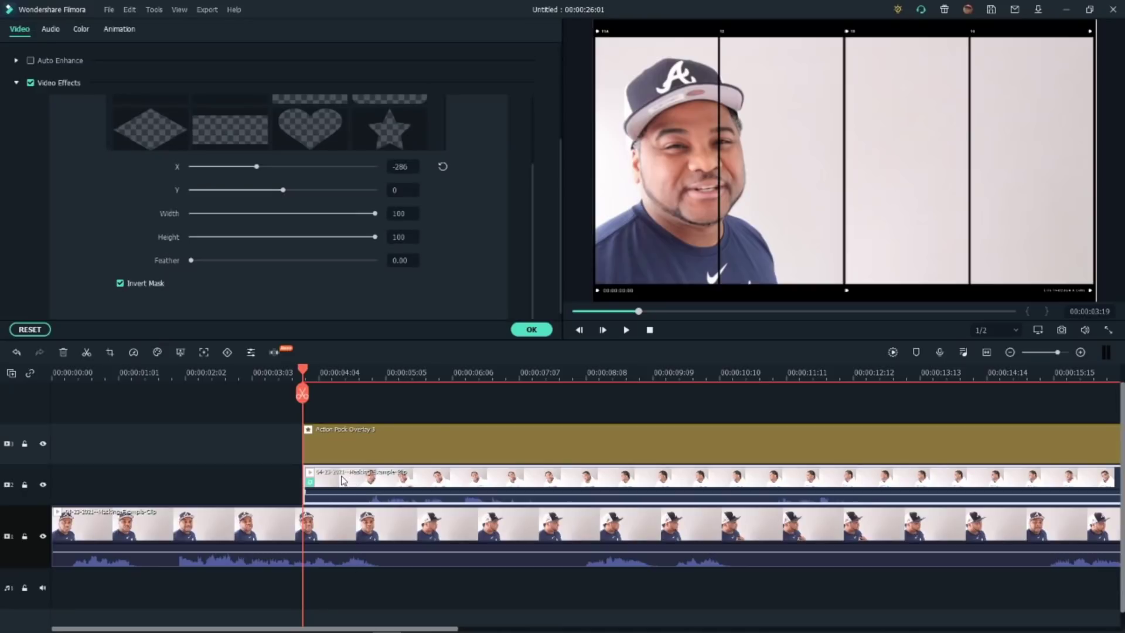
left_click_drag(347, 478, 350, 476)
left_click(337, 448)
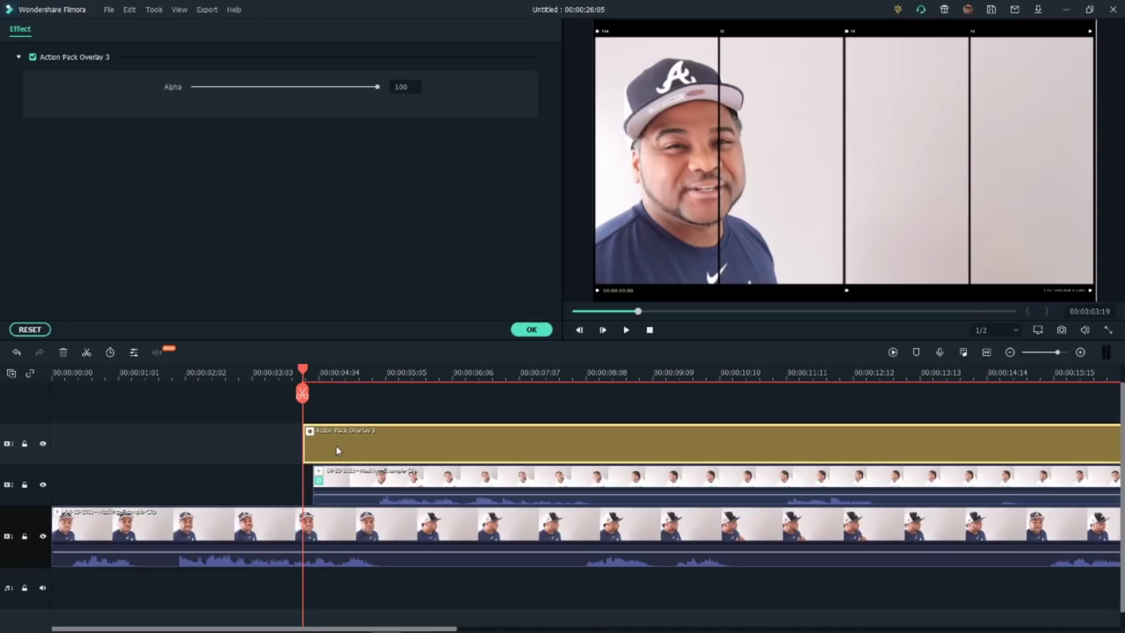
left_click_drag(316, 448, 331, 449)
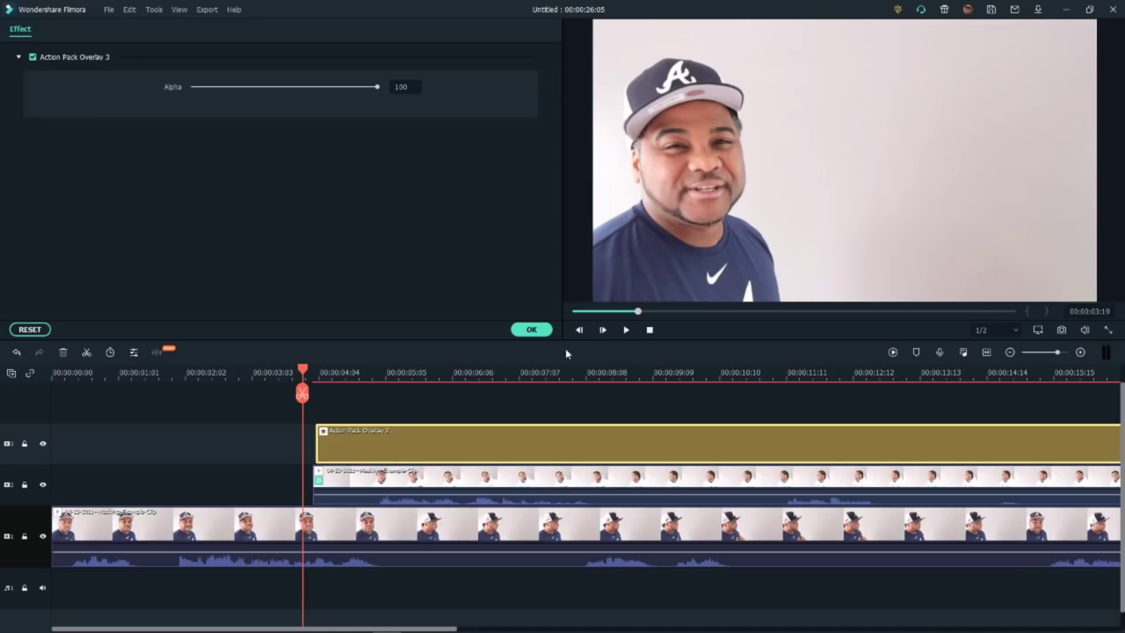
Preview the composite with the overlay, then close the overlay's effect settings.
left_click(627, 330)
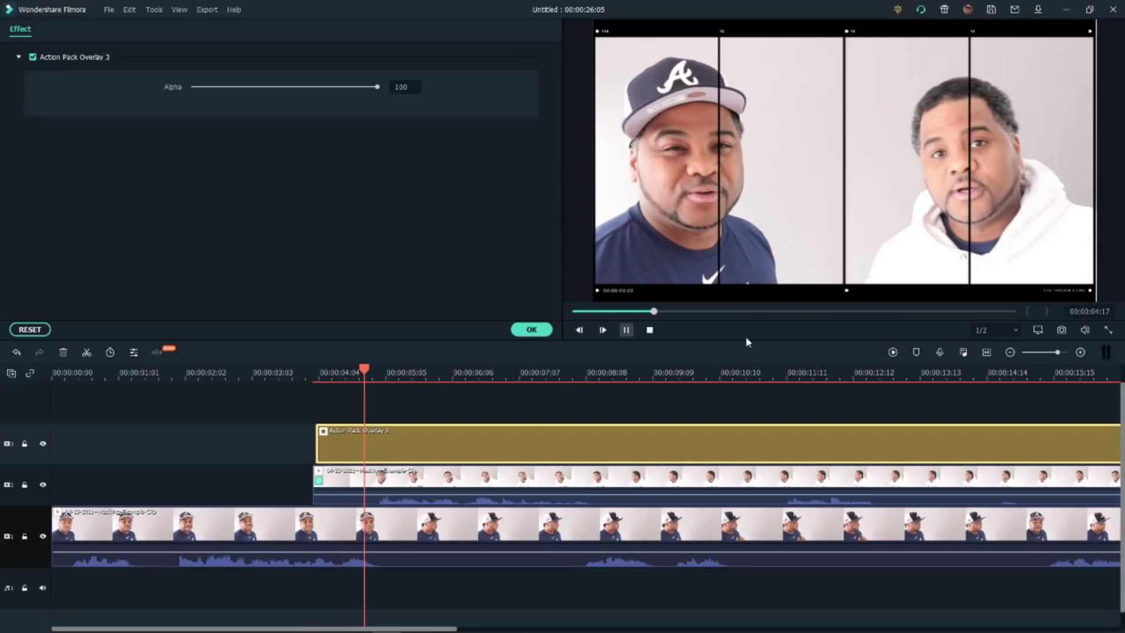
left_click(1010, 353)
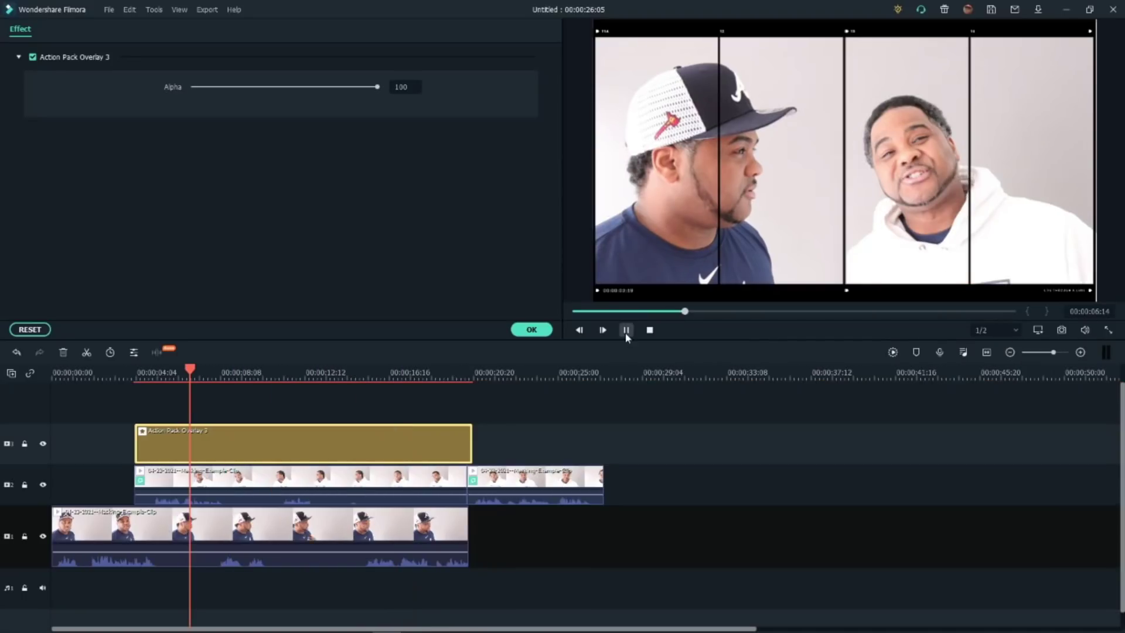
left_click(467, 375)
left_click(530, 329)
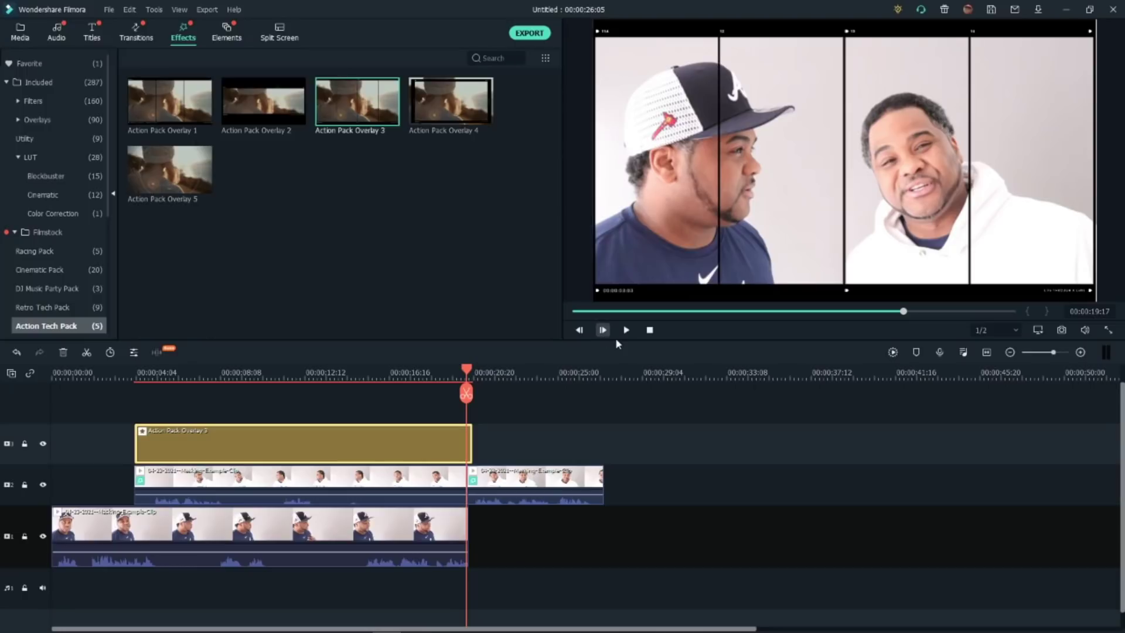
Trim Action Pack Overlay 3 to end at 00:00:19:18, matching the first take's end.
left_click(1080, 352)
left_click(1081, 353)
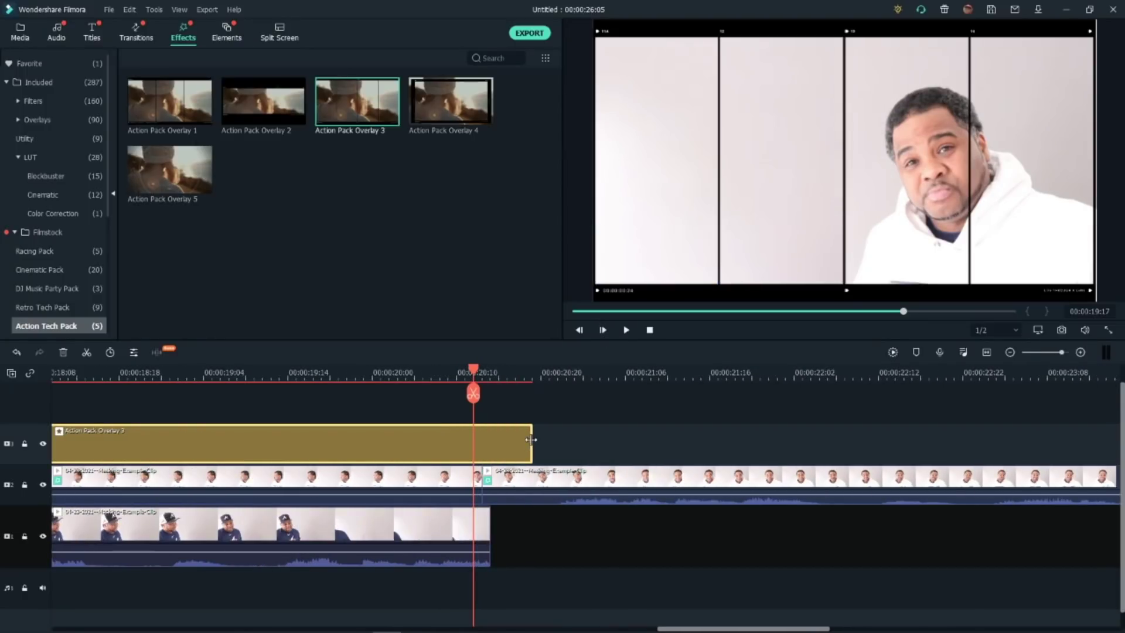
left_click_drag(531, 443, 481, 443)
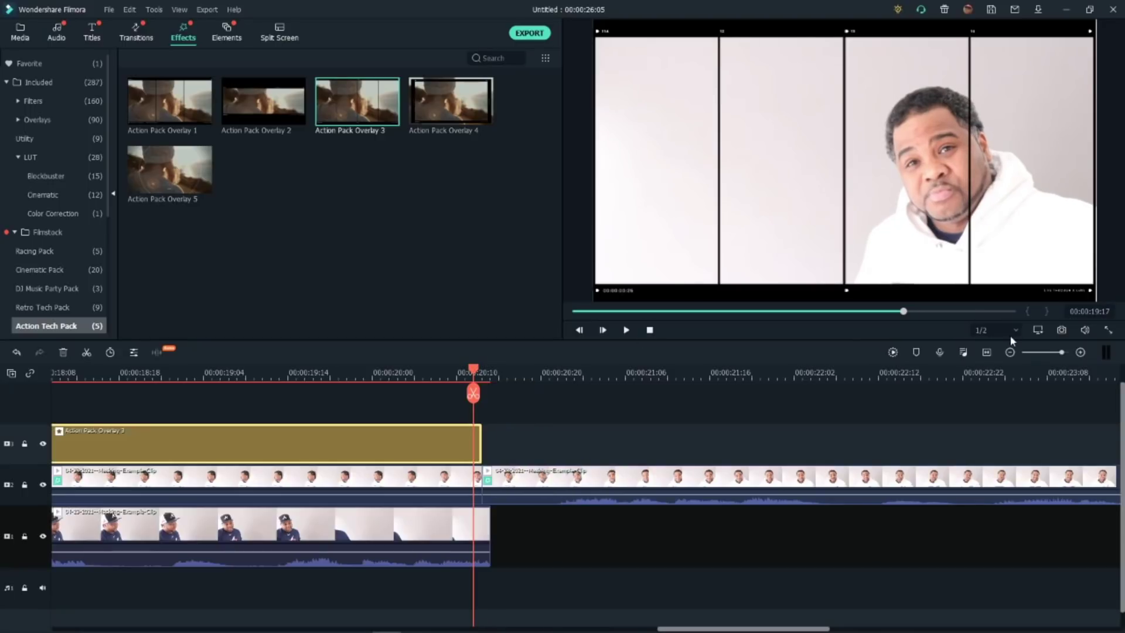
left_click(1009, 352)
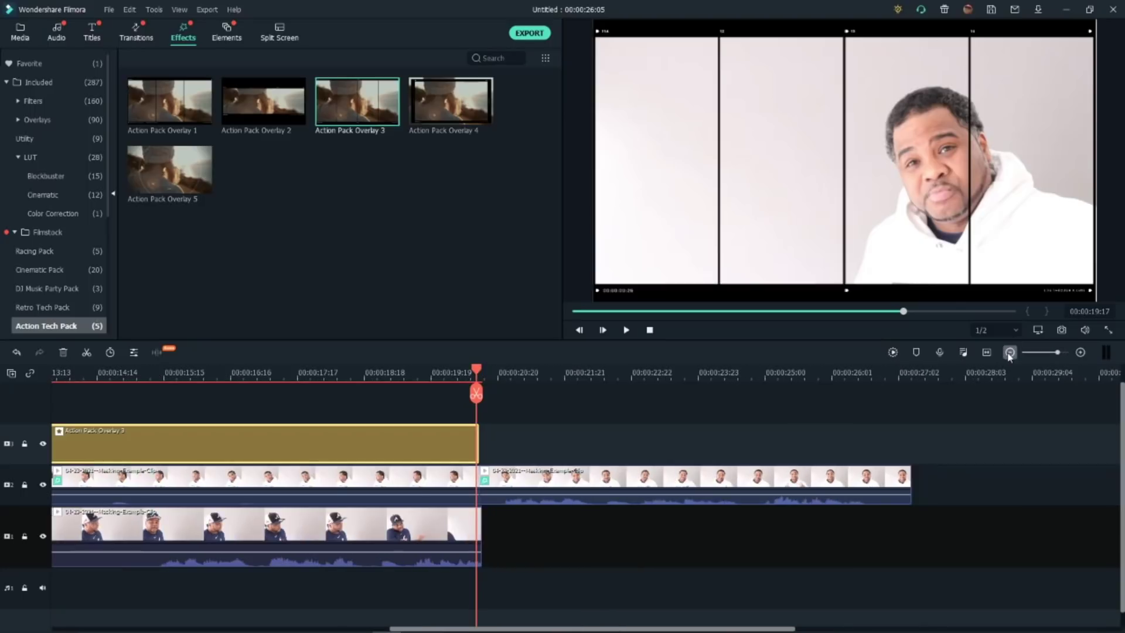
left_click(1007, 354)
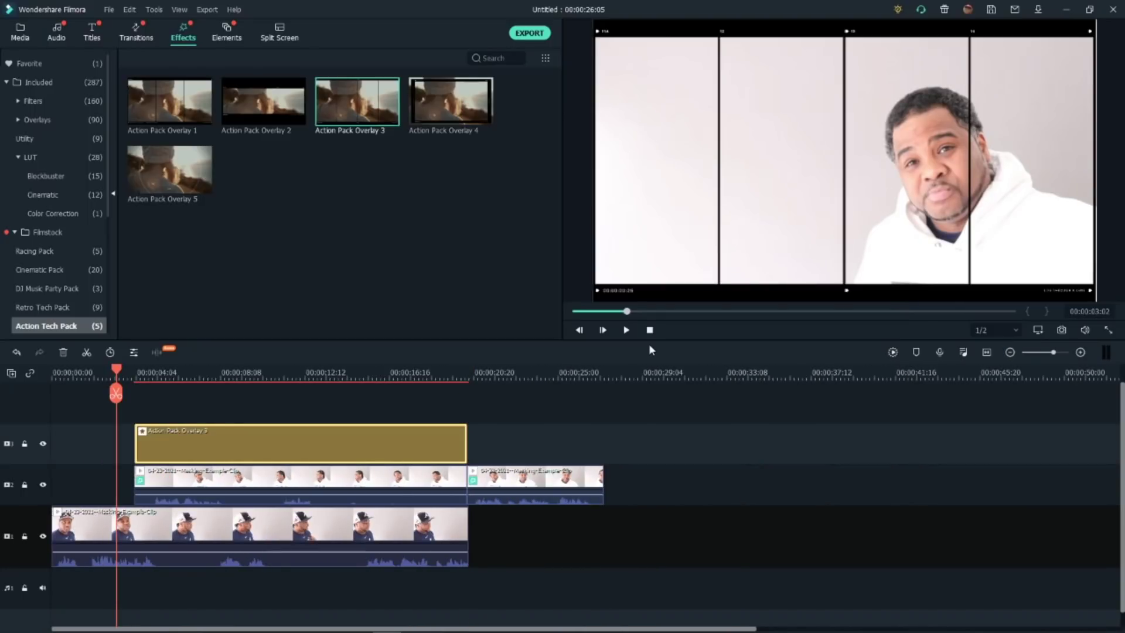
left_click(626, 330)
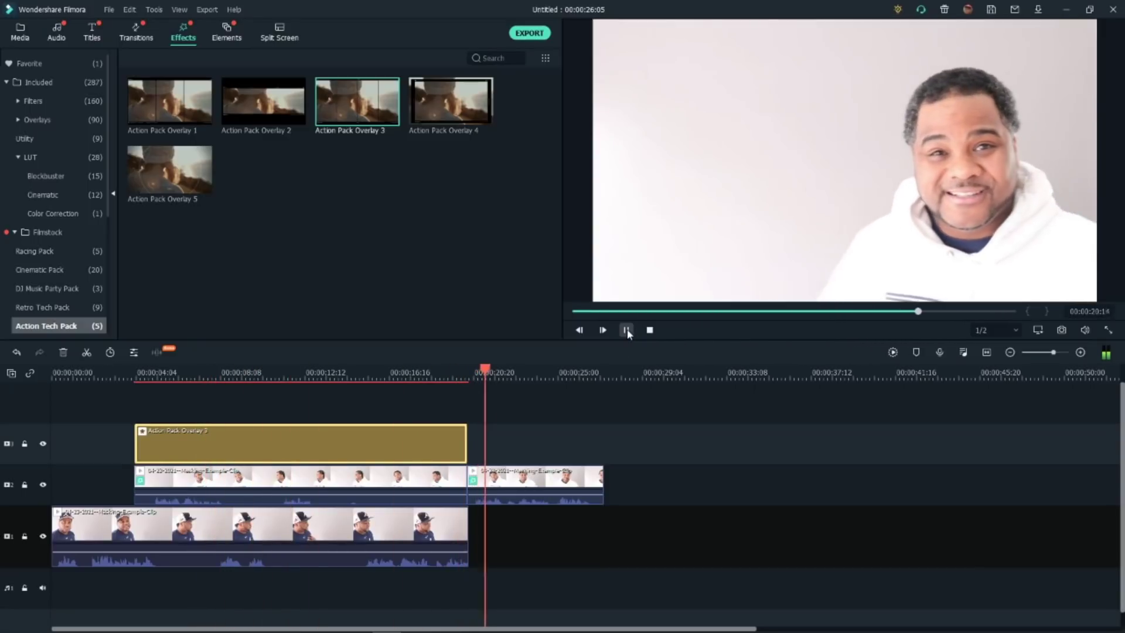
left_click(626, 330)
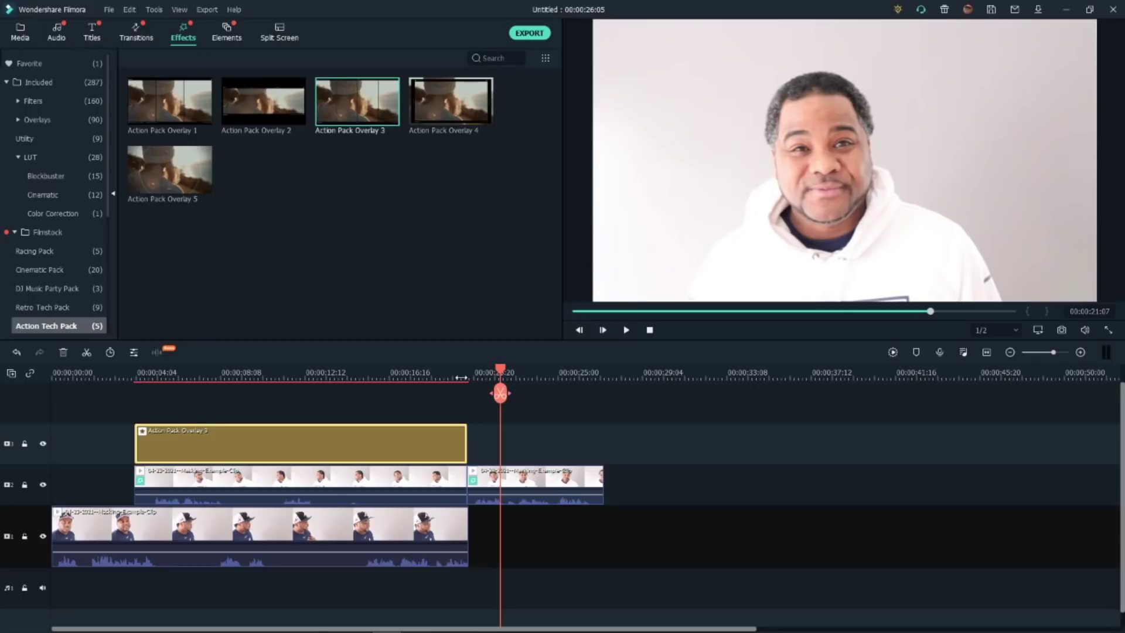